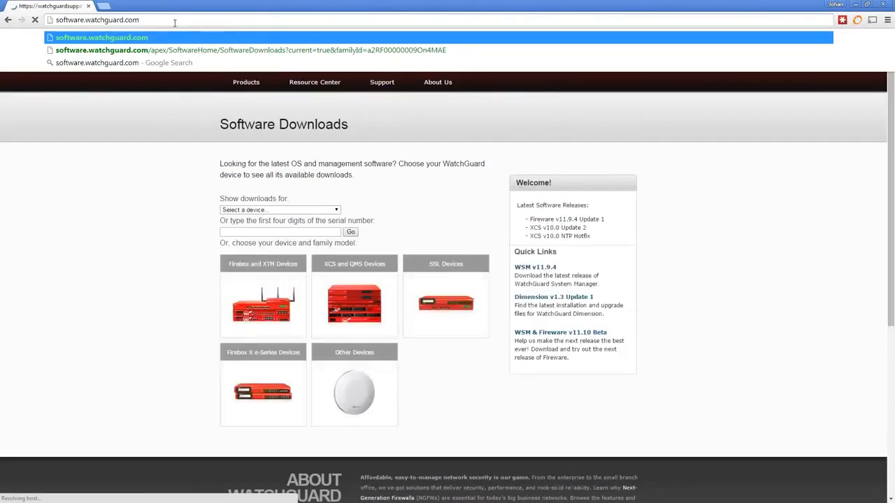
- Go to the Dimension v1.3 Update 1 downloads page and open its Release Notes PDF
left_click(73, 290)
left_click(151, 21)
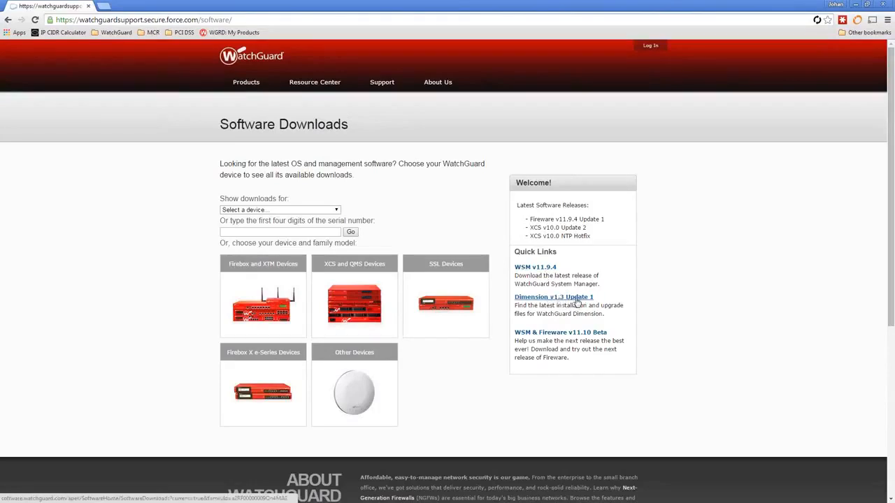
left_click(581, 300)
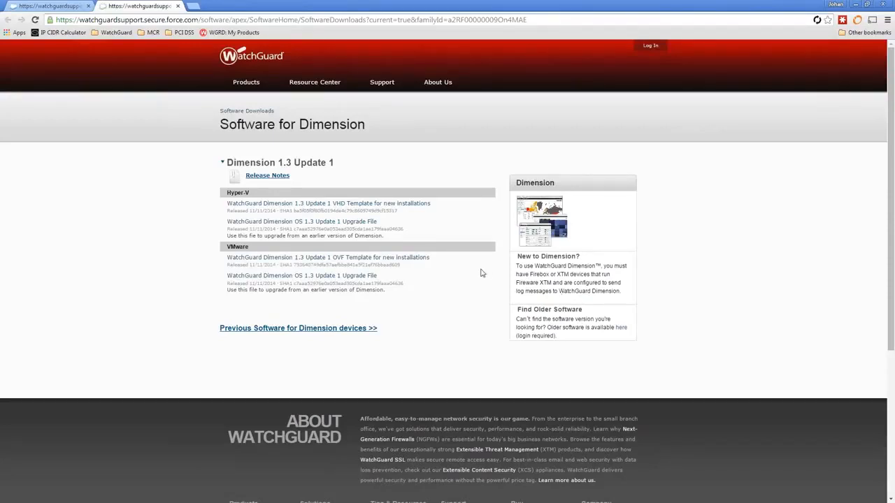
left_click(273, 176)
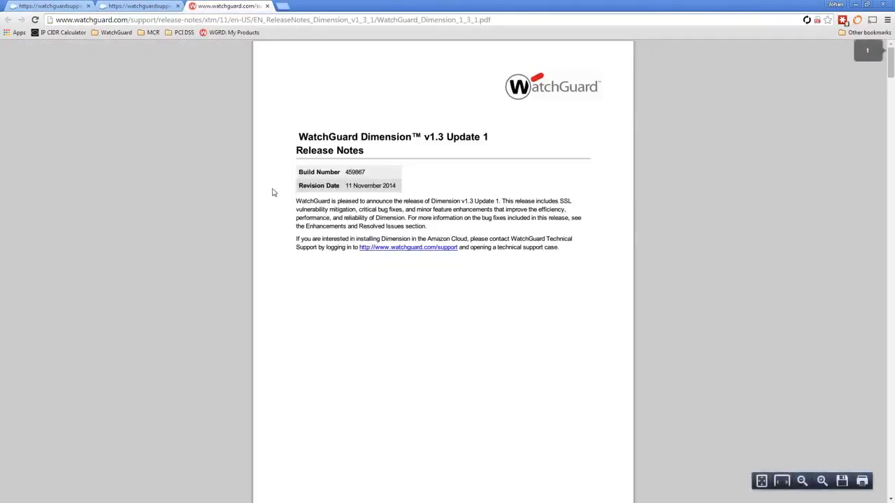
- Read the release notes down to page 5, Installation Instructions for VMware, then return to the downloads tab
scroll(297, 216, "down", 5)
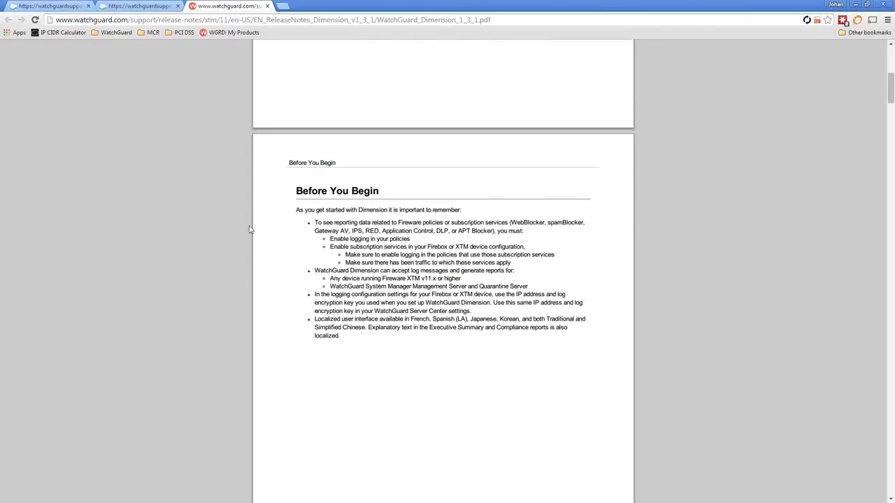
scroll(250, 229, "down", 5)
scroll(278, 240, "down", 3)
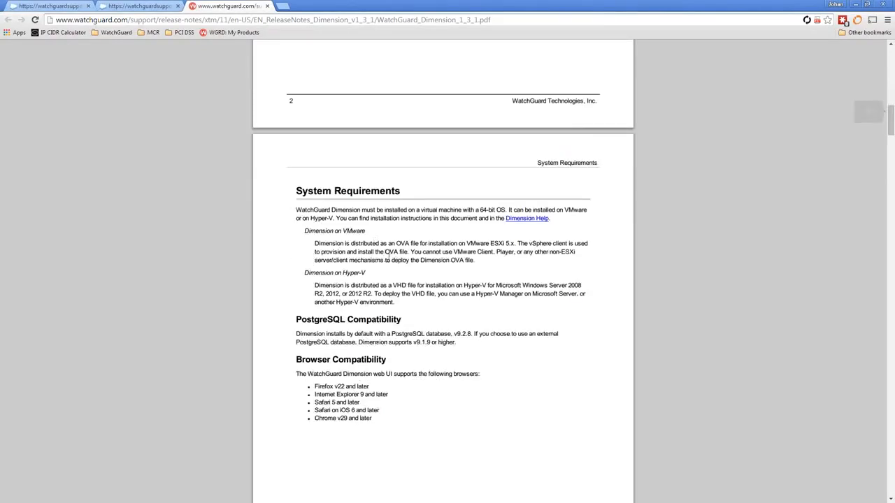
scroll(402, 294, "down", 1)
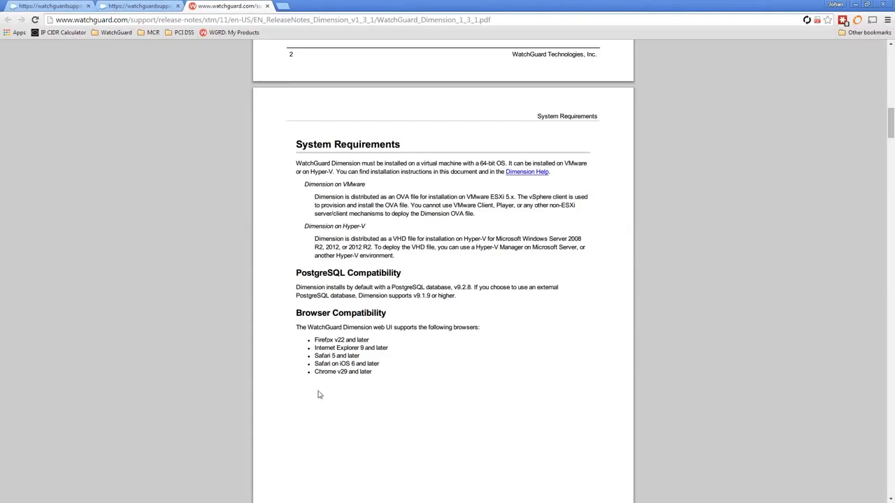
scroll(300, 389, "down", 7)
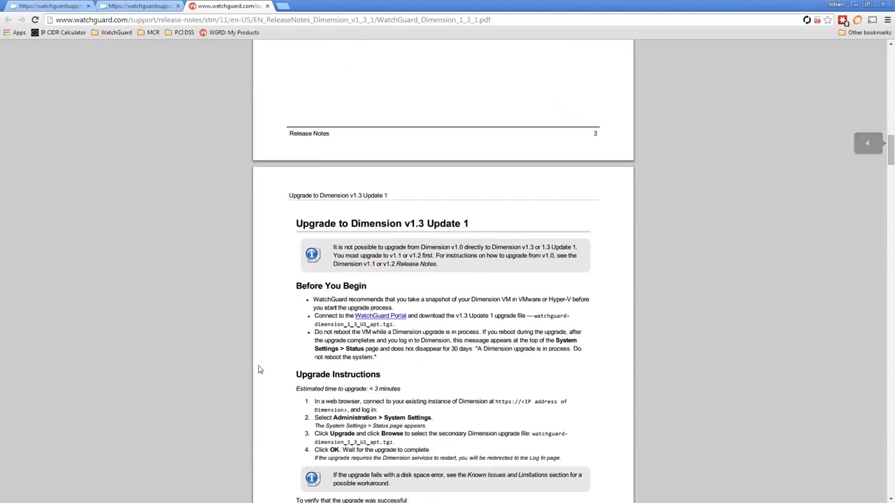
scroll(304, 374, "down", 1)
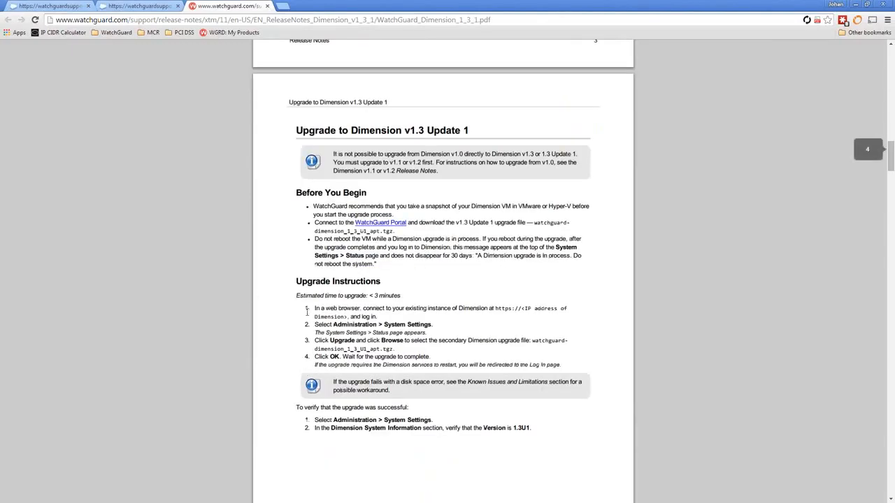
scroll(333, 351, "down", 5)
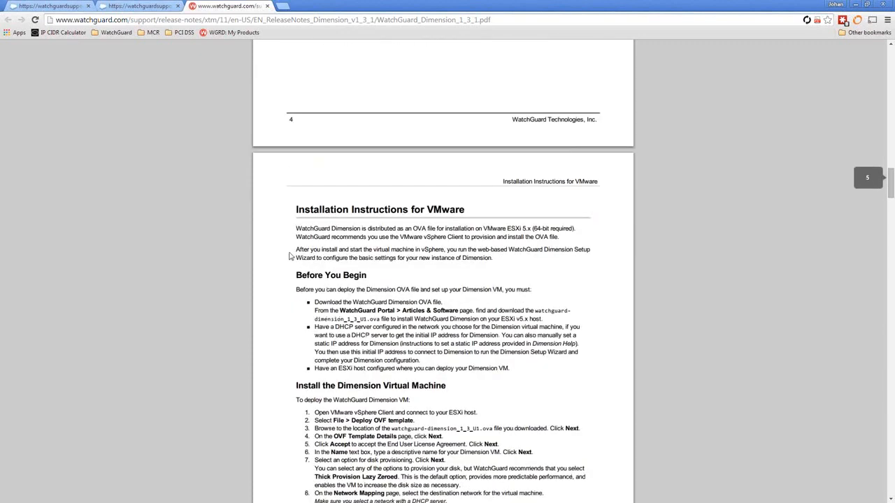
left_click(150, 6)
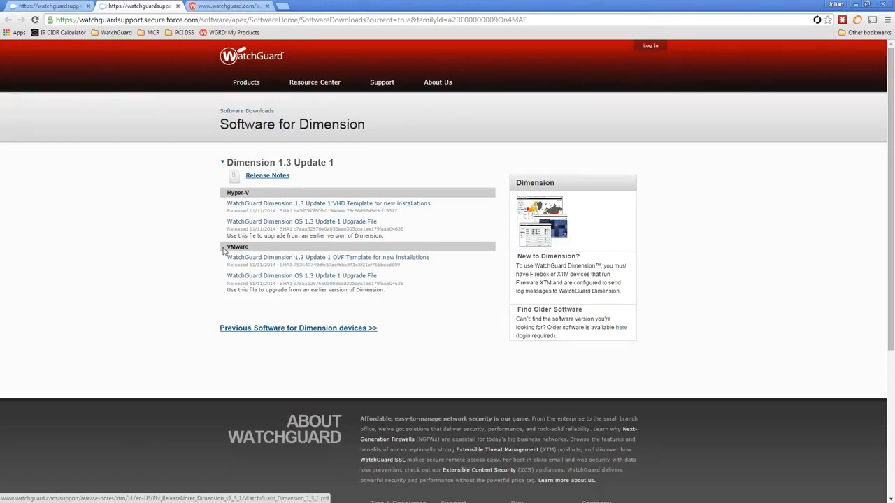
- Download the Dimension 1.3 Update 1 VMware OVF template and dismiss the download notice
left_click(294, 260)
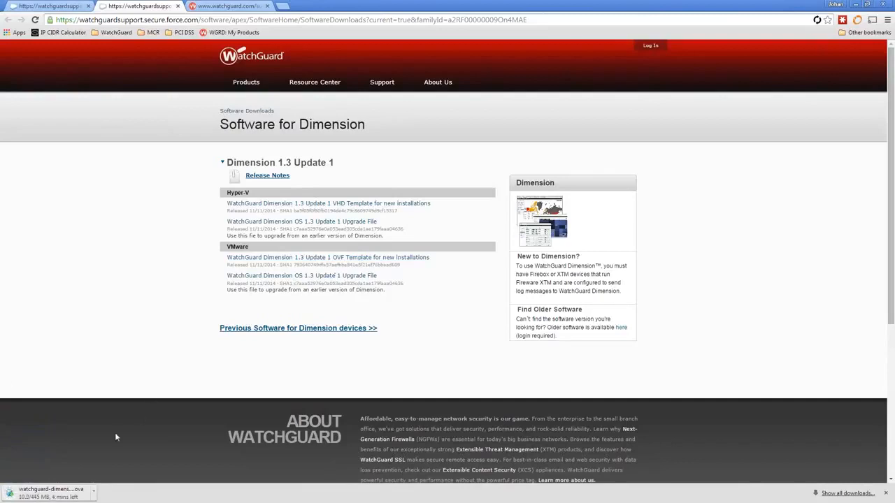
left_click(885, 493)
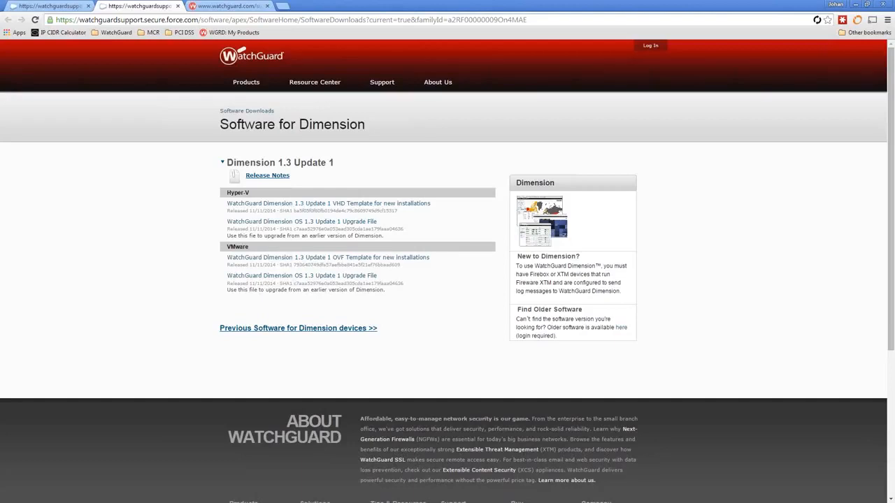
key("alt+Tab")
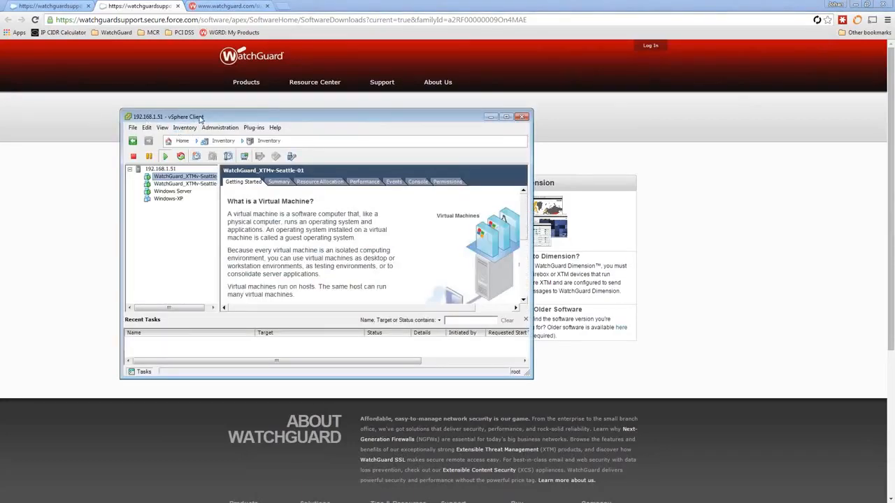
- Move and enlarge the vSphere Client window, widen the tree pane, and select host 192.168.1.51
left_click_drag(201, 118, 300, 118)
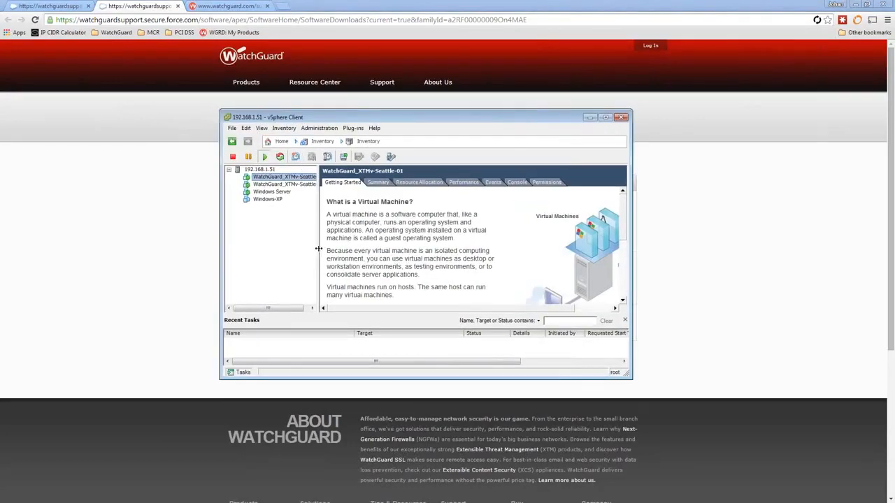
left_click_drag(319, 248, 351, 248)
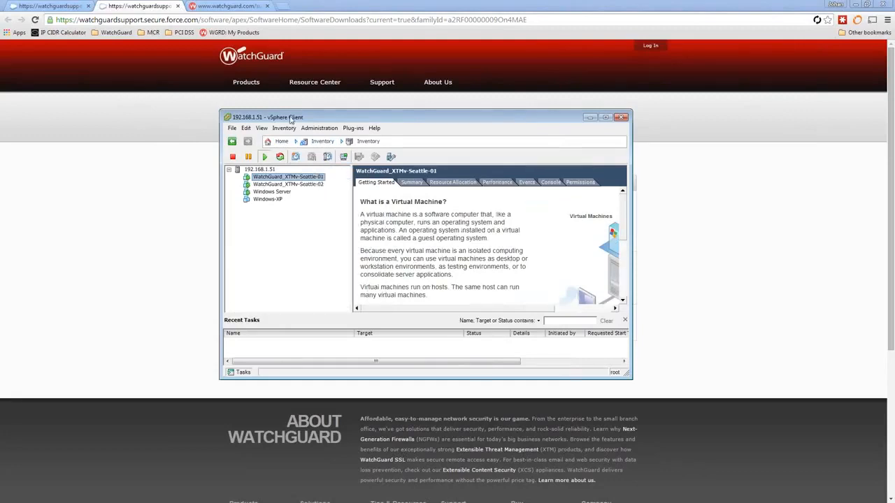
left_click_drag(629, 375, 712, 418)
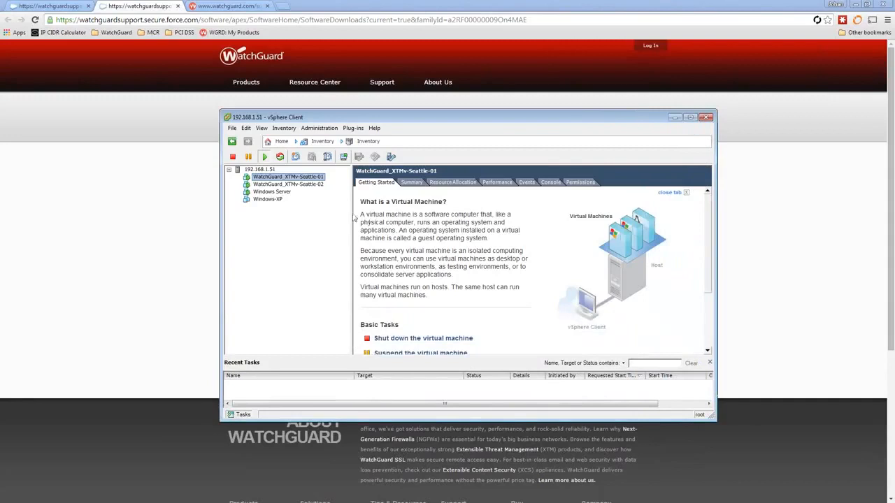
left_click(259, 170)
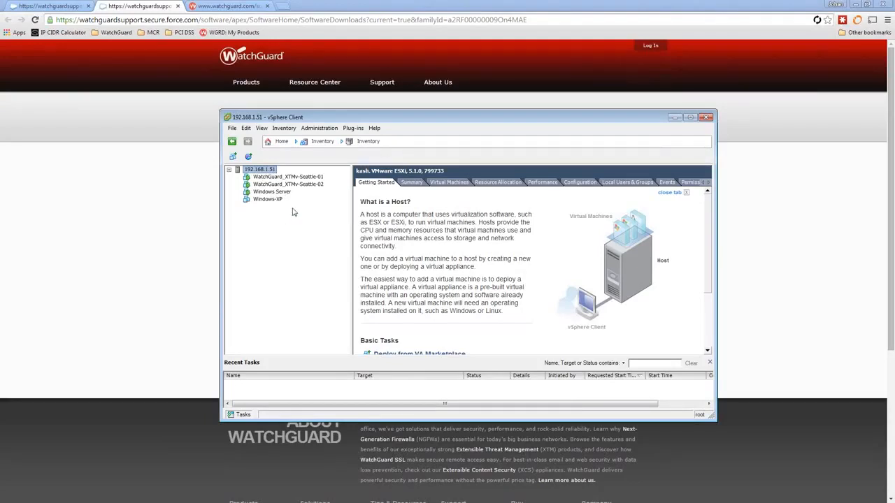
left_click(232, 129)
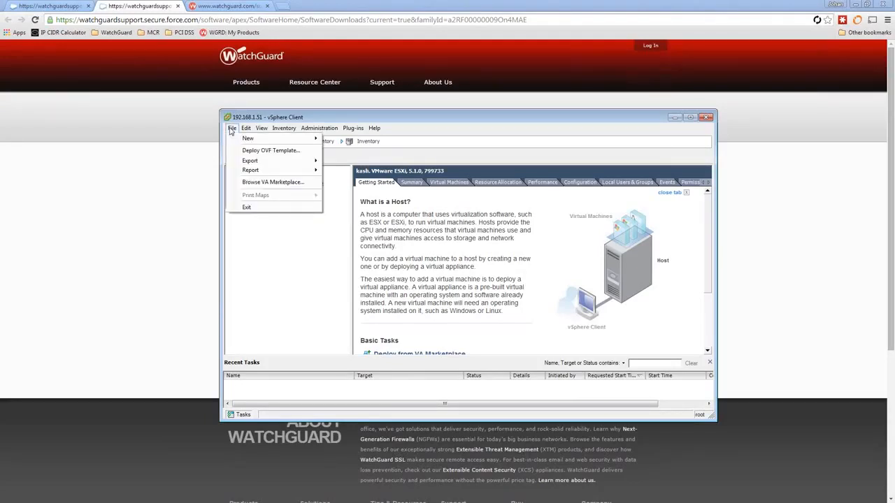
- Deploy an OVF template using watchguard-dimension_1_3_U1.ova from the Dimension 101 folder as source
left_click(270, 150)
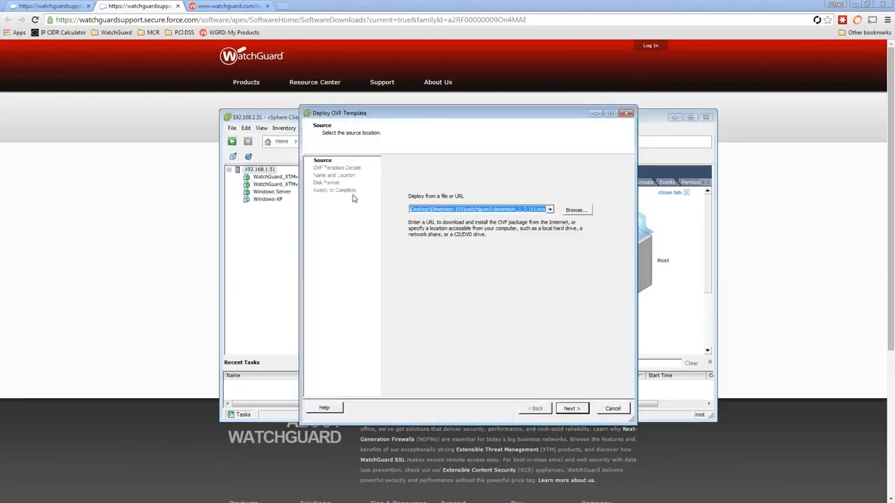
left_click(576, 210)
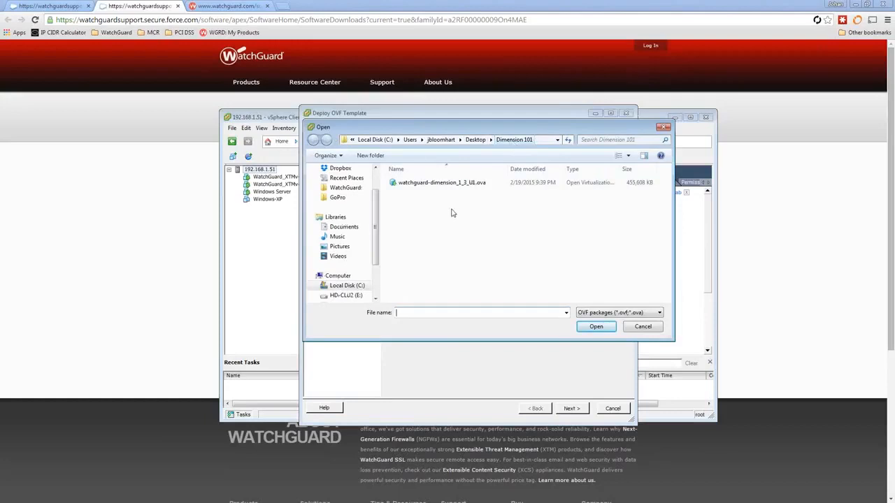
left_click_drag(439, 132, 489, 147)
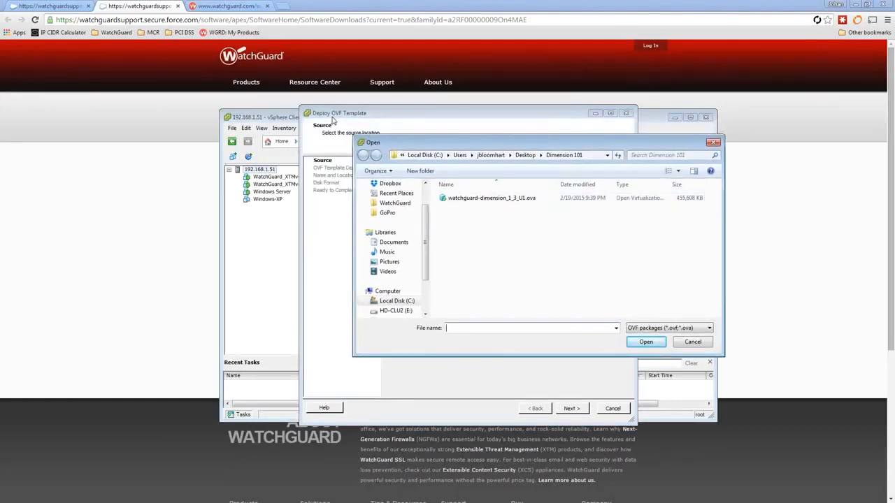
double_click(505, 200)
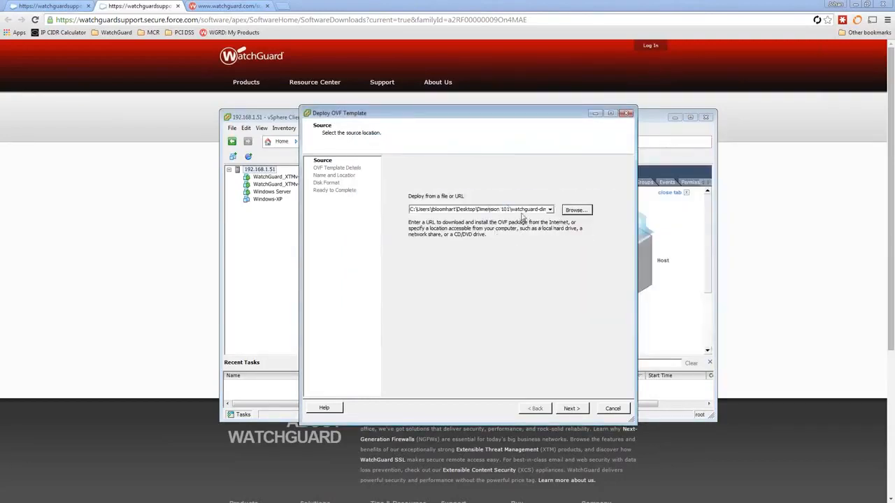
left_click(572, 411)
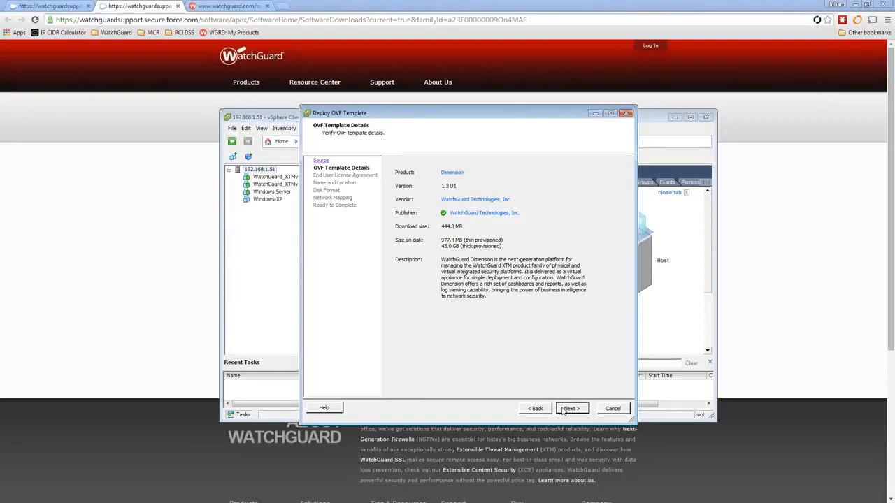
- Accept the EULA and deploy 'Dimension' with Thick Provision Lazy Zeroed, NET0 on WAN Switch, powered on
left_click(564, 410)
left_click(408, 393)
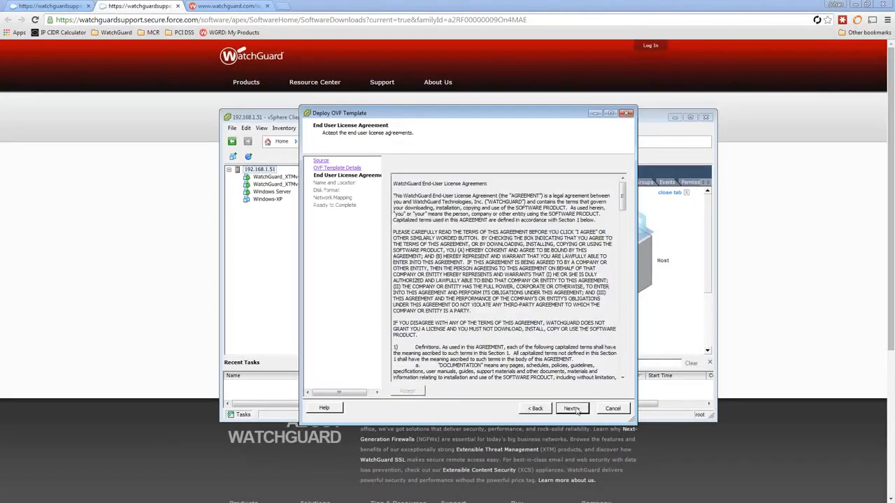
left_click(575, 411)
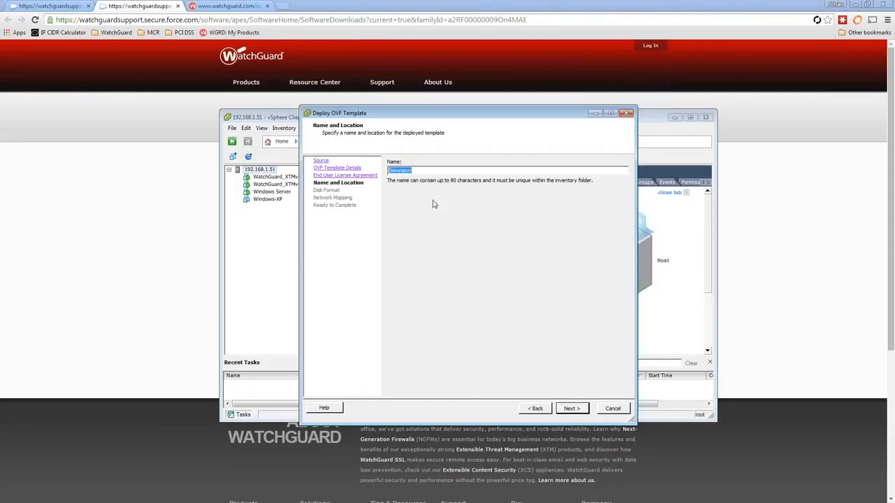
left_click(574, 410)
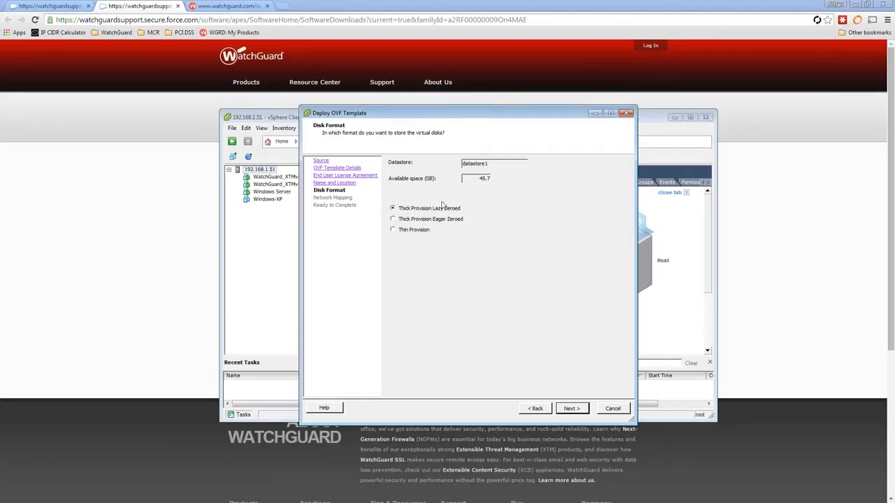
left_click(575, 409)
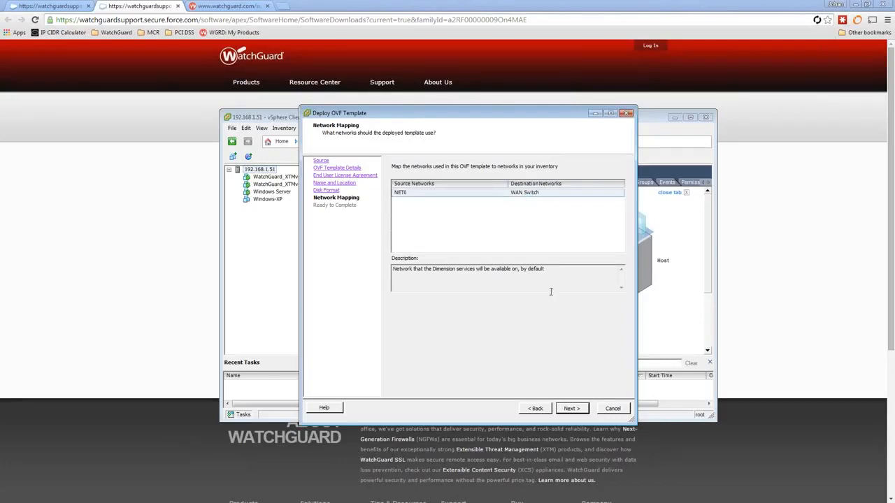
left_click(571, 409)
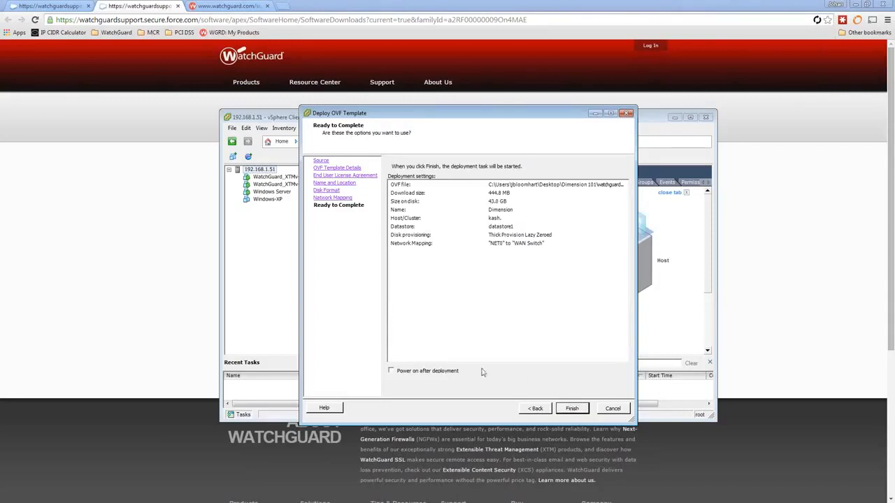
left_click(414, 373)
left_click(572, 410)
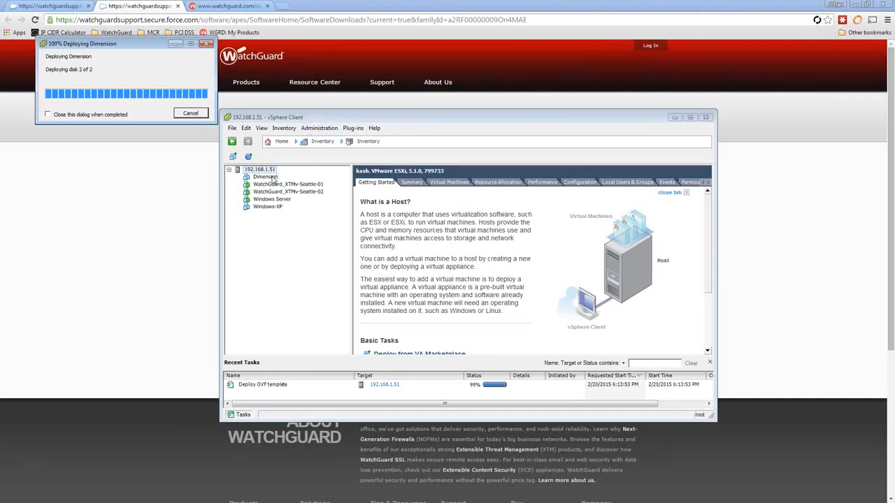
- Select the Dimension VM and view its Summary: Ubuntu Linux, 2 vCPU, 2048 MB
left_click(193, 84)
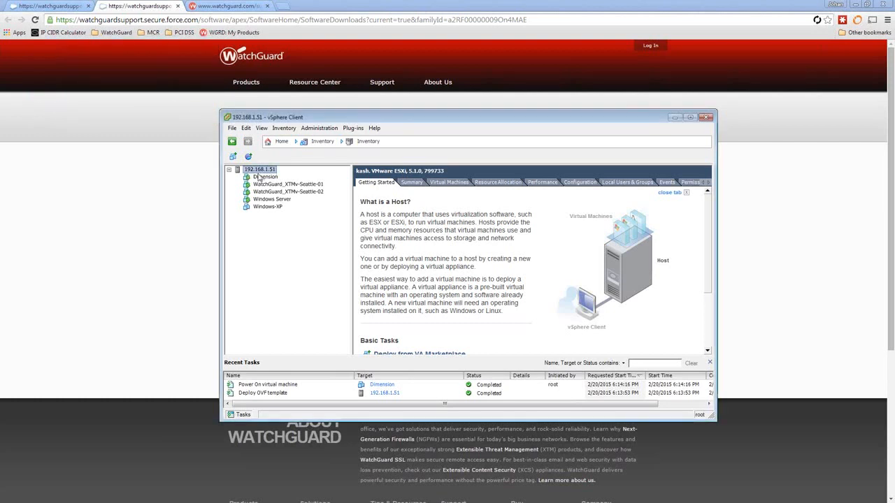
left_click(259, 176)
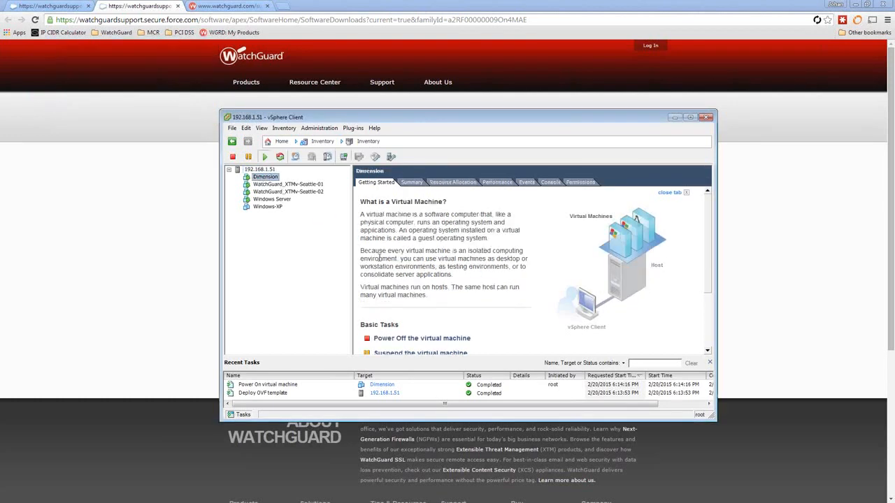
left_click(412, 183)
left_click_drag(407, 122, 389, 45)
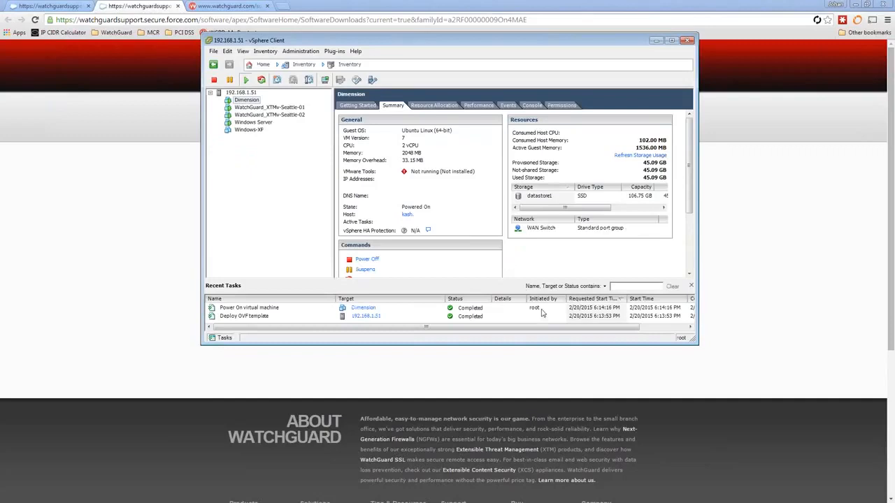
- Enlarge the vSphere window and open the Dimension VM's console at the Ubuntu login prompt
left_click_drag(562, 352, 580, 435)
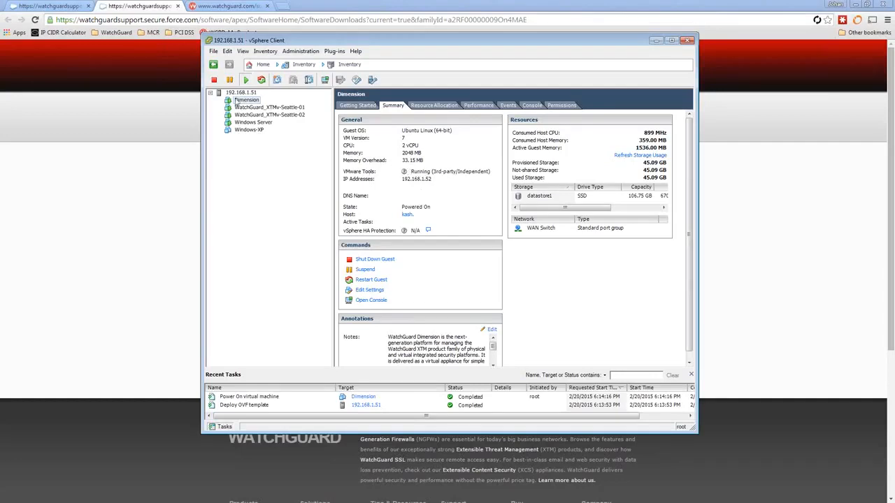
right_click(238, 100)
left_click(273, 133)
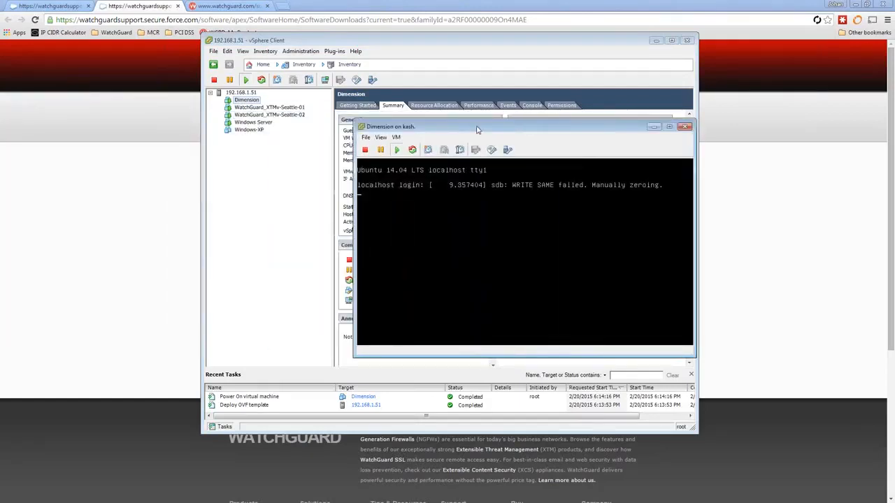
- Log in to the console as wgsupport with the current password and set a new password
left_click(396, 175)
key("Return")
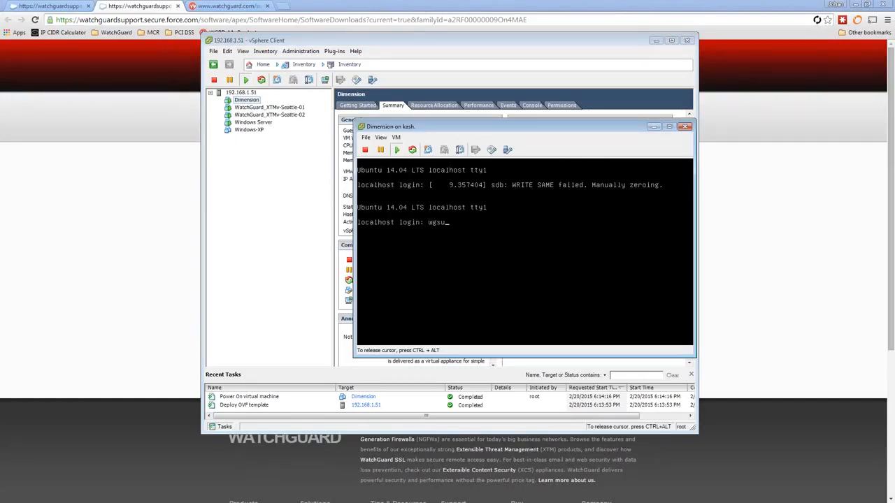
type("wgsupport")
key("Return")
key("Return")
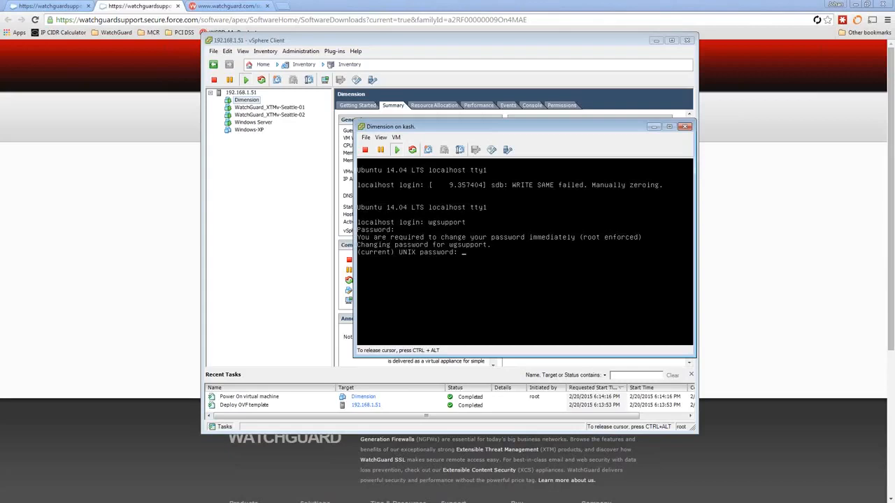
key("Return")
key("Return")
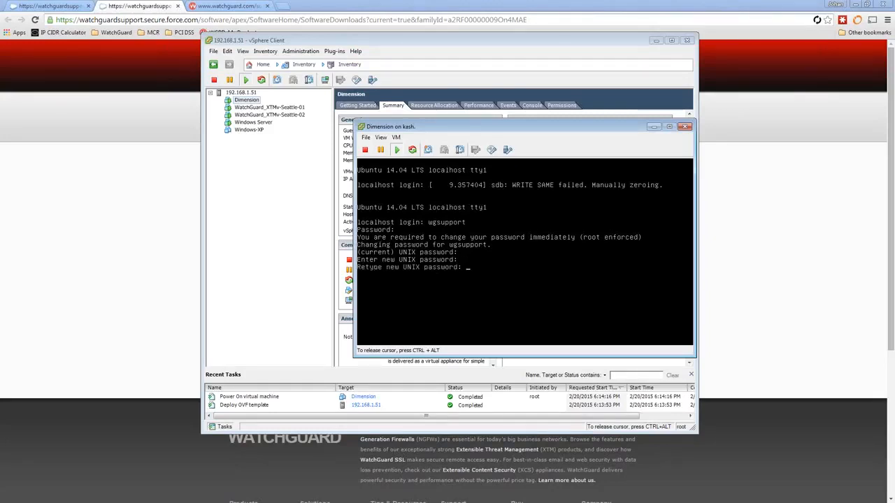
key("Return")
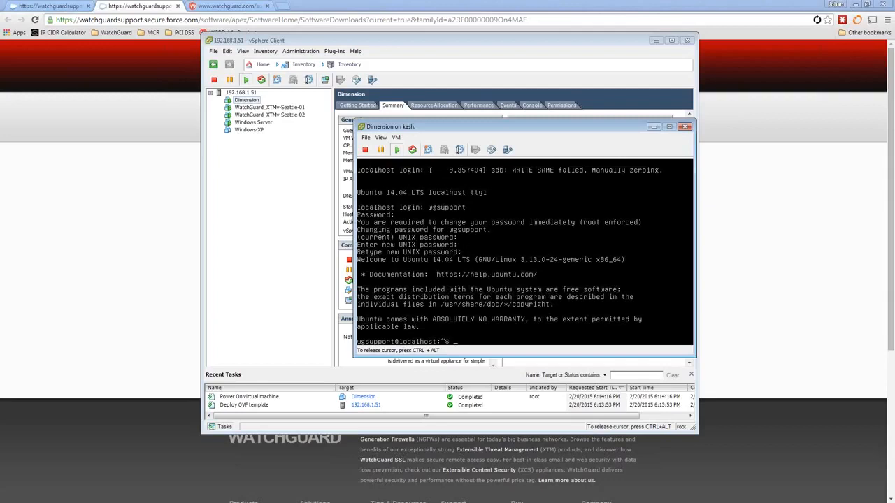
- Run ifconfig to show eth0 at 192.168.1.52, then release the cursor from the console
type("config")
key("Return")
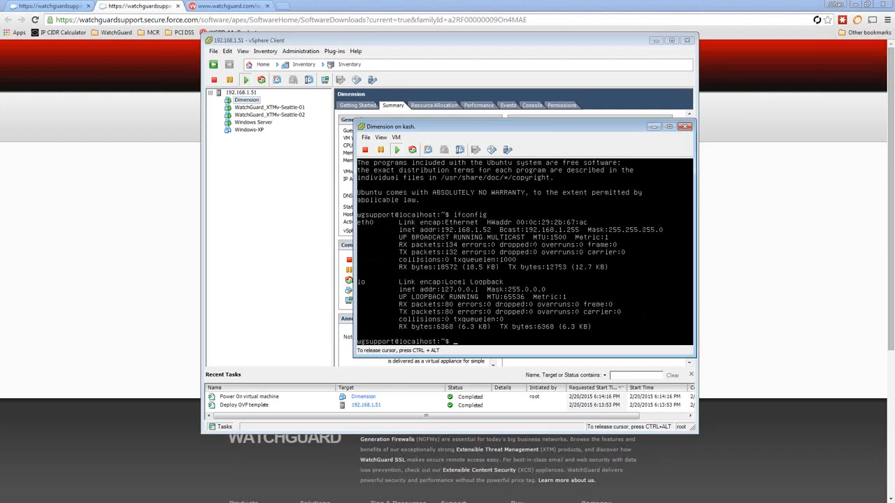
key("ctrl+alt")
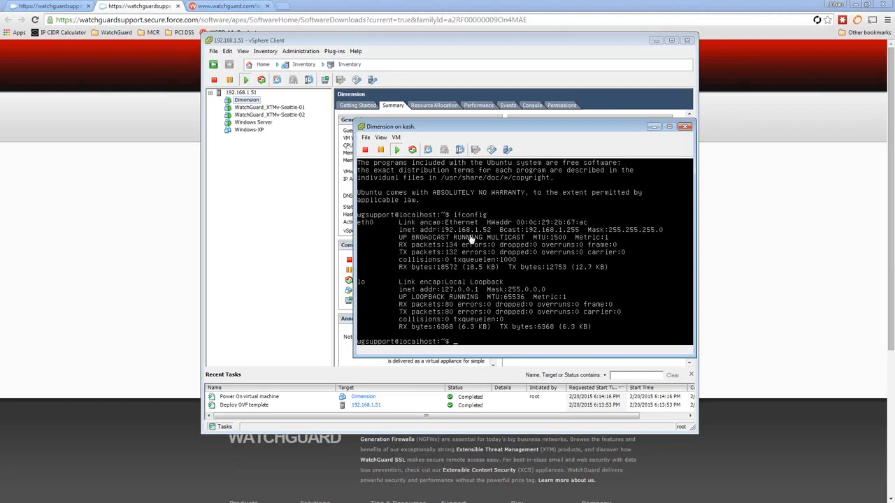
- Minimize the vSphere Client and move the Dimension console aside to reveal the WatchGuard downloads page
left_click(345, 145)
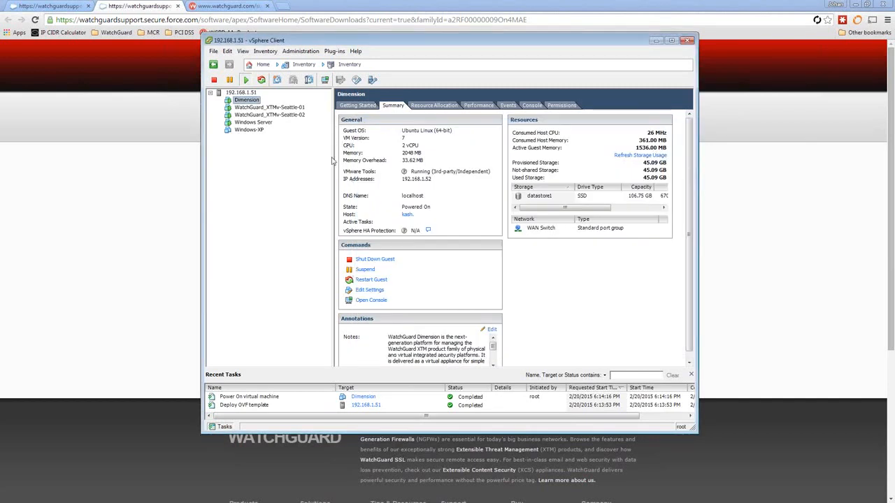
left_click(657, 41)
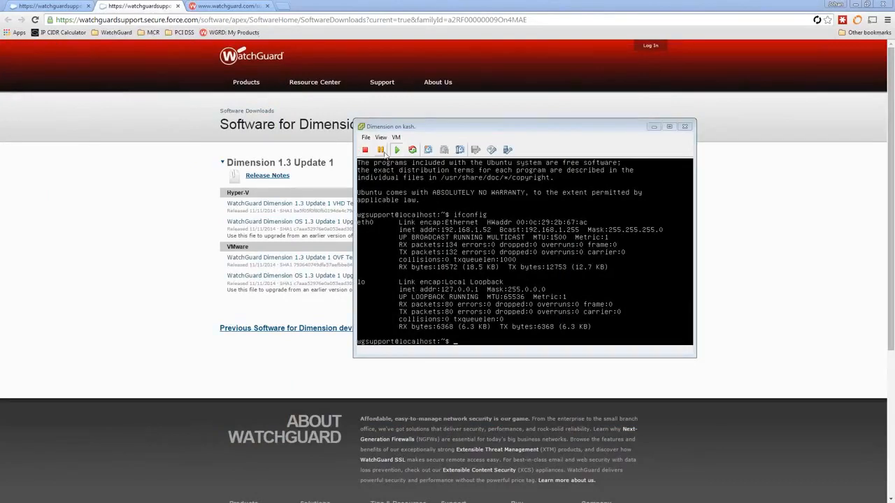
left_click_drag(548, 129, 0, 120)
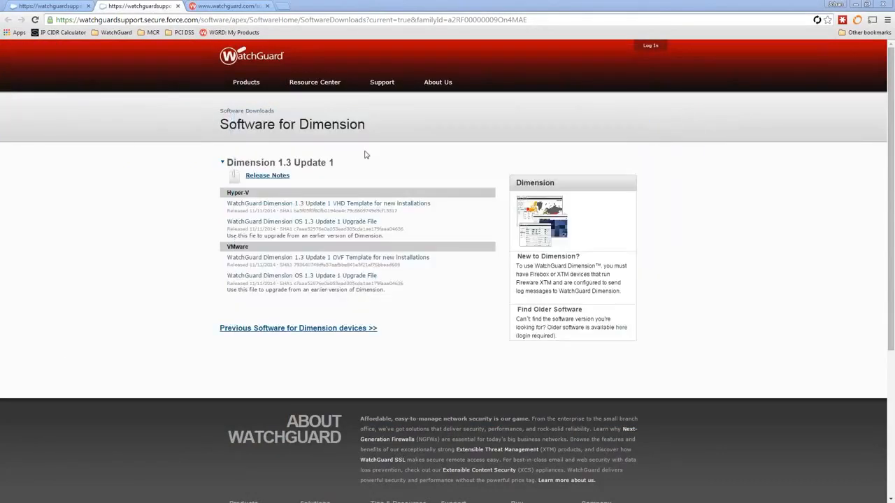
- Load 192.168.1.52 in a new tab and proceed past the certificate warning to the login page
left_click(285, 7)
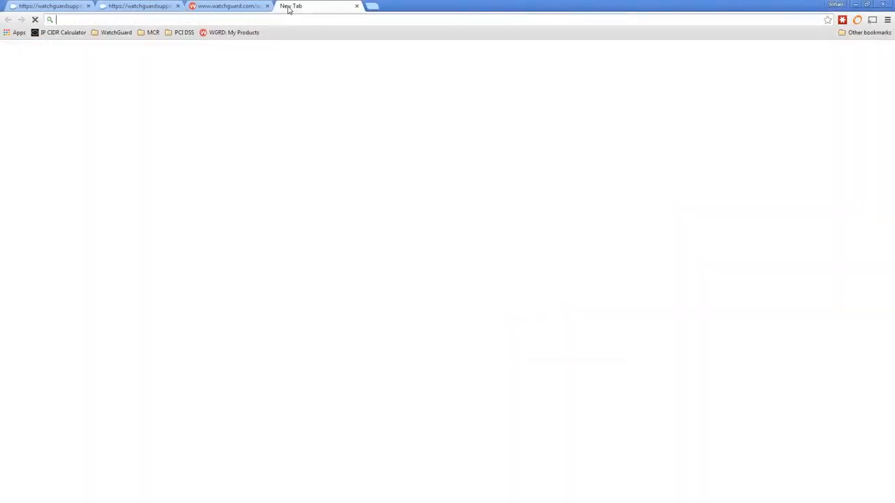
type("http://")
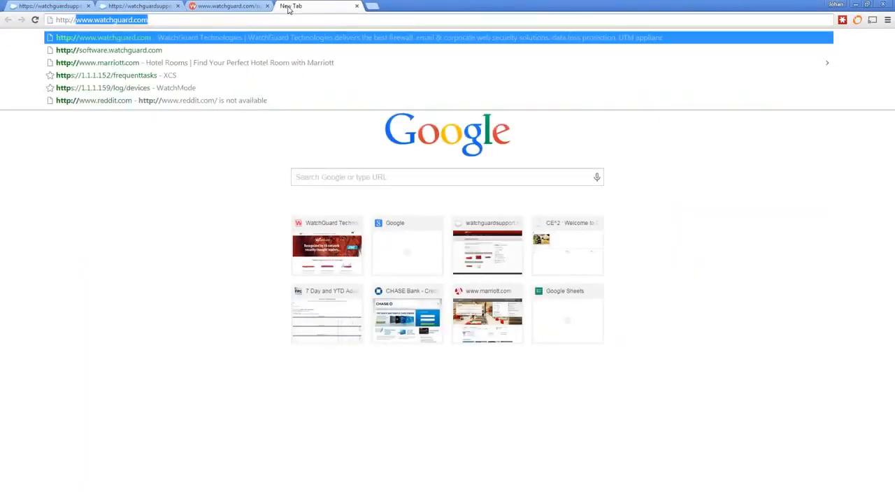
type("192.168.1.52")
key("Return")
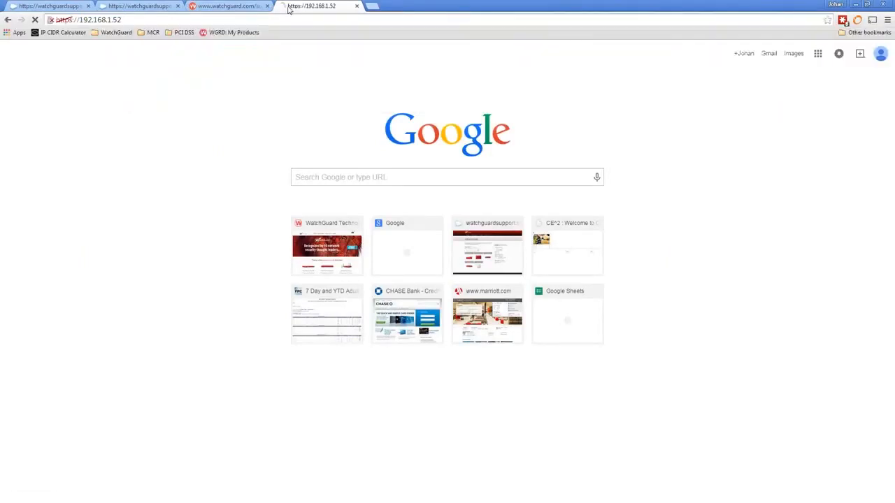
left_click(325, 214)
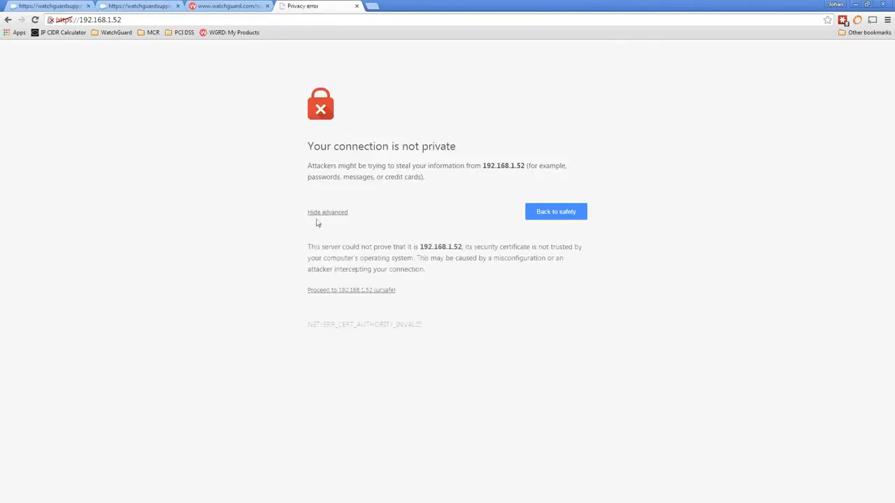
left_click(336, 290)
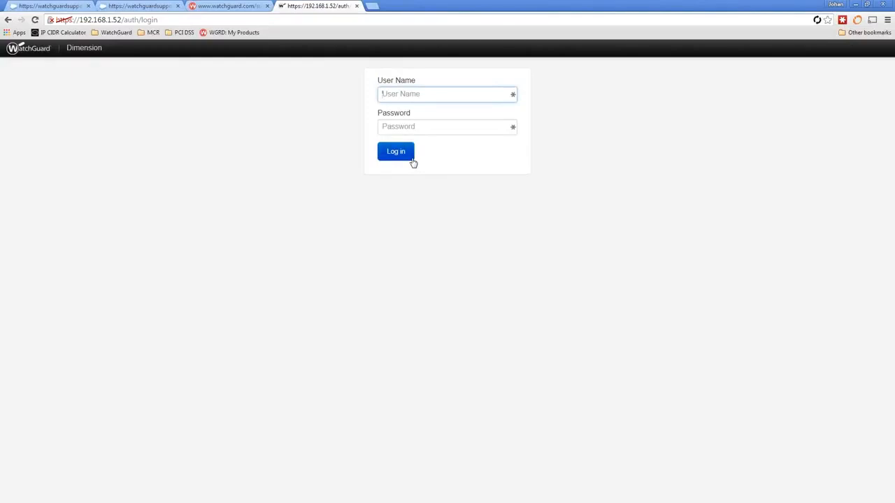
- Log in to Dimension with the administrator username and password, then dismiss the LastPass save-password bar
type("admin")
key("Tab")
type("*********")
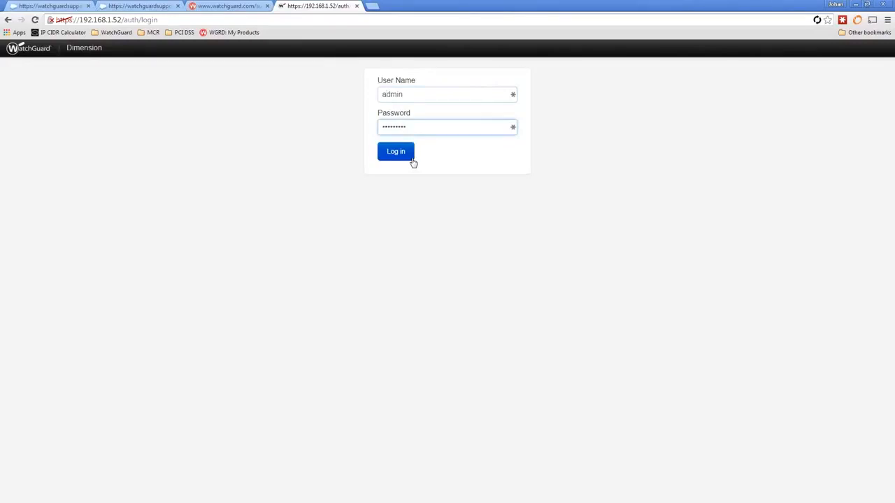
left_click(412, 159)
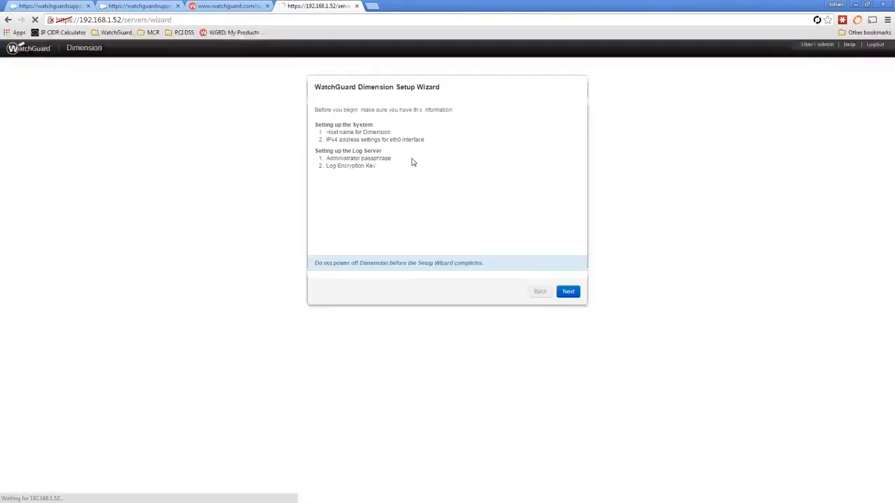
left_click(882, 46)
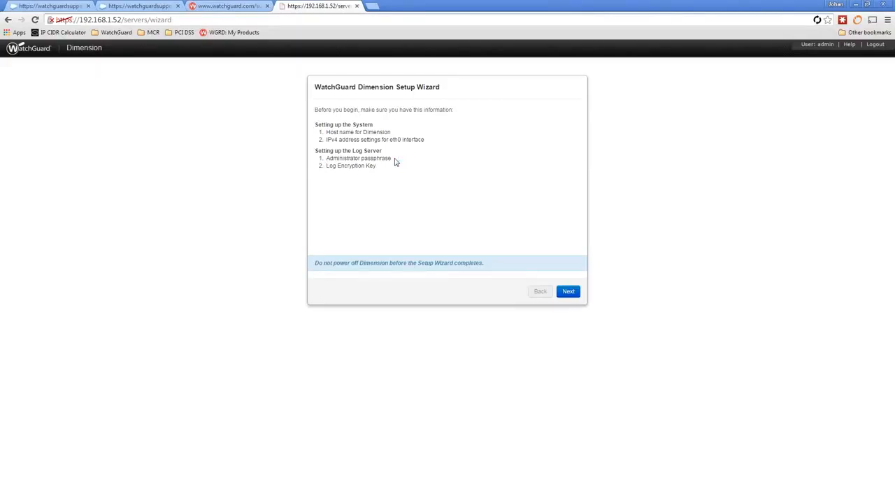
- Advance to System Information and change the host name from localhost to dimension
left_click(569, 291)
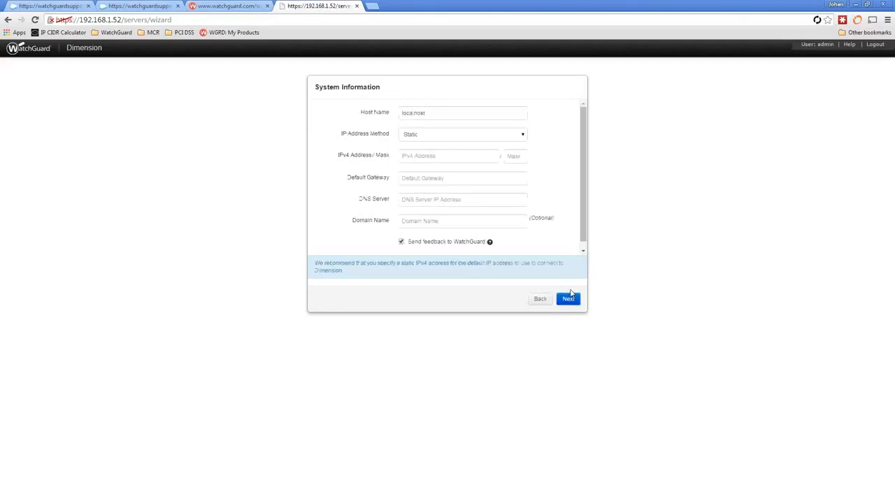
left_click(426, 115)
double_click(426, 115)
type("dimension")
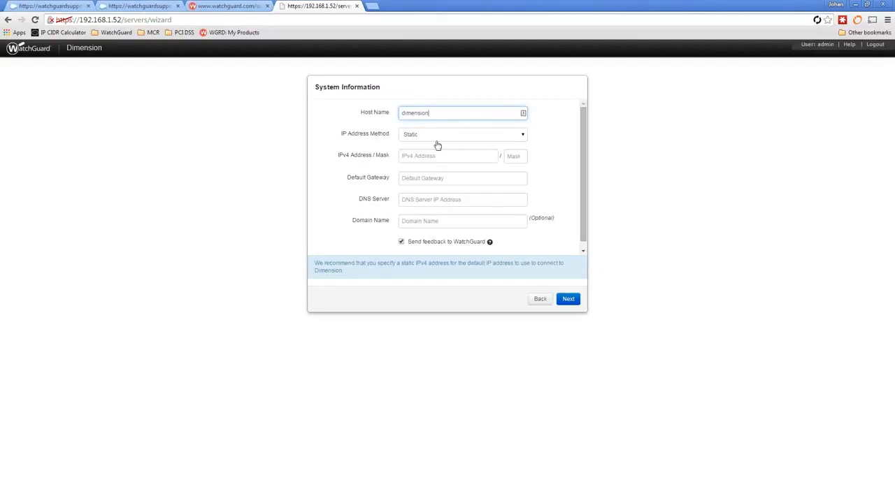
left_click(432, 140)
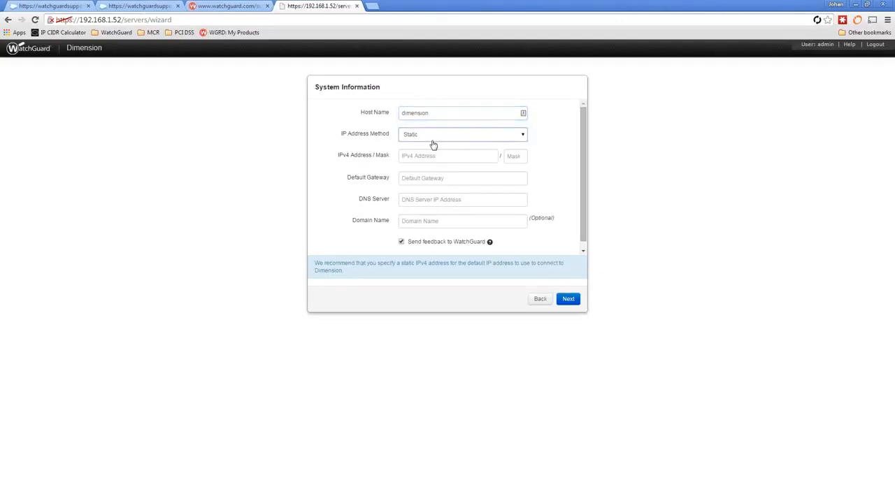
- Set the static IPv4 address 192.168.1.52 with mask 24 and default gateway 192.168.1.1
left_click(442, 155)
type("192.168.1.")
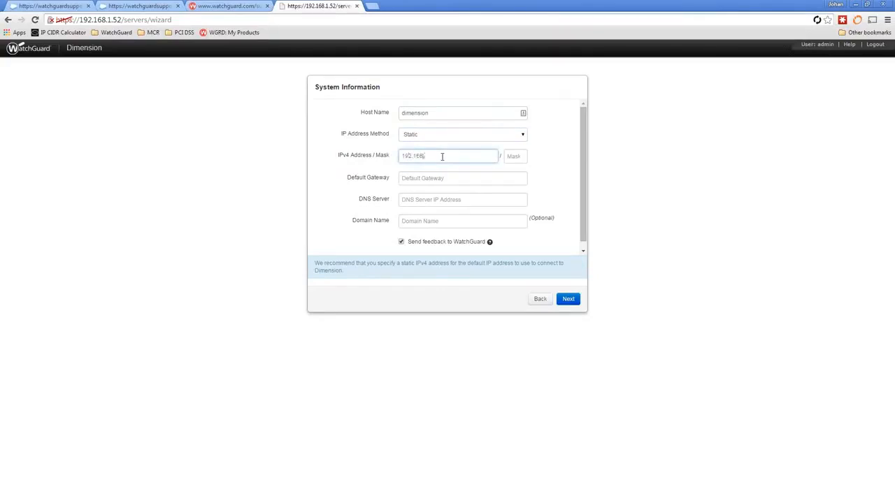
type("52")
key("Tab")
type("24")
key("Tab")
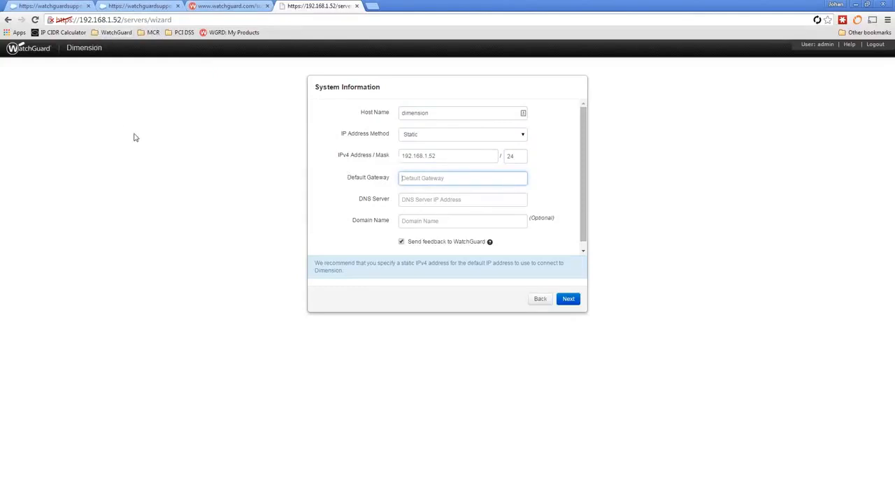
type("19")
type("ample.co")
key("ctrl+a")
key("BackSpace")
type("192.168")
type(".1.1")
- Enter DNS server 8.8.8.8 and domain name watchguard.com
left_click(419, 199)
type("8.8.8.8")
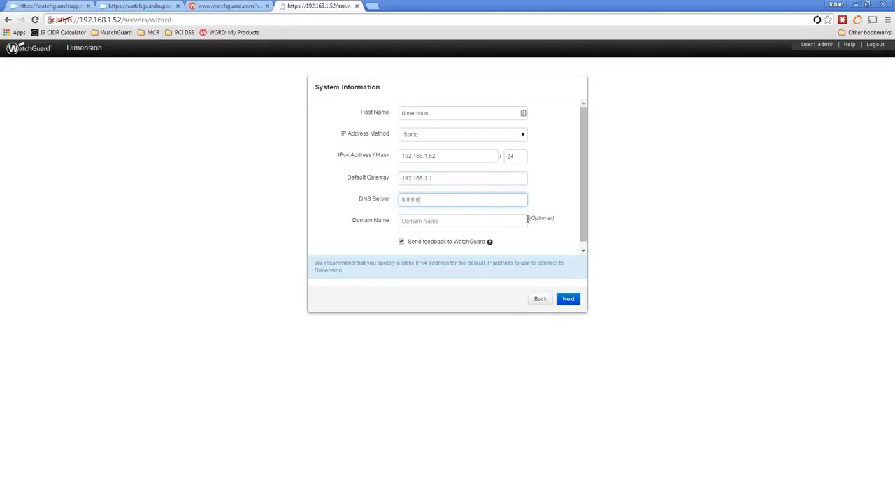
left_click(505, 219)
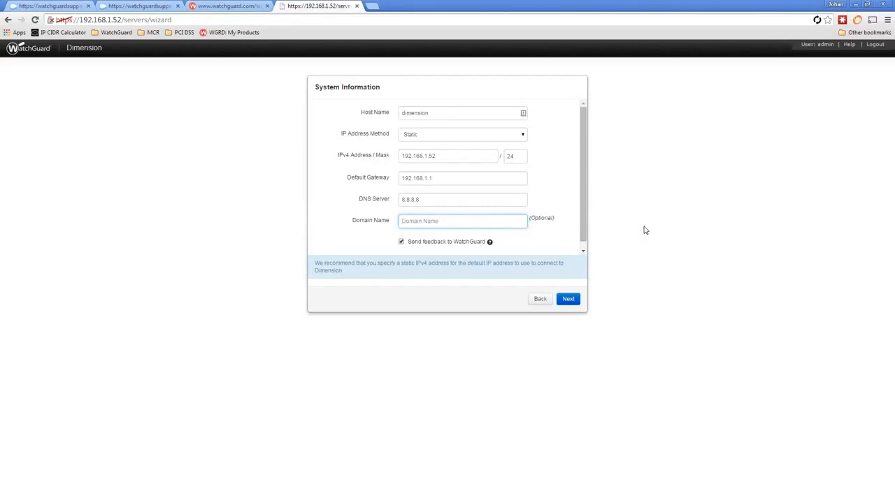
type("watchguard.com")
- On the next wizard page, enter and confirm the administrator passphrase
left_click(568, 299)
left_click(445, 133)
type("p••••••••")
key("Tab")
type("••••••••••")
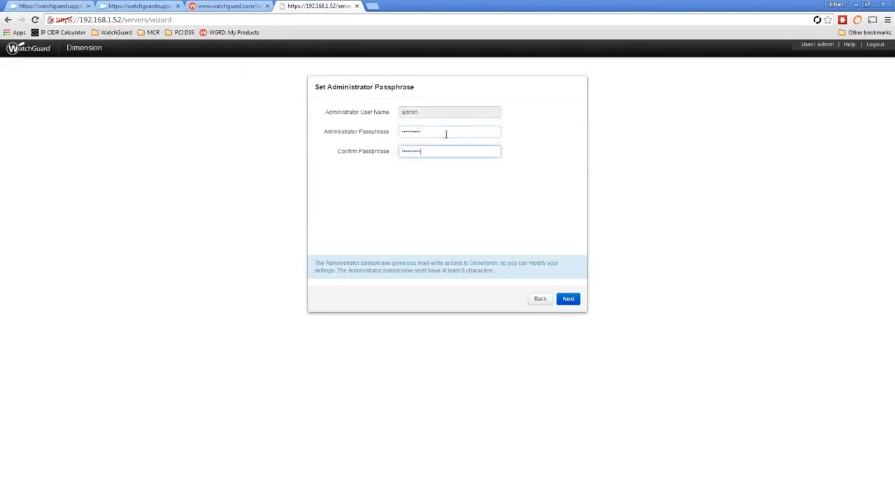
- Enter and confirm the log server encryption key, then apply the reviewed settings to start configuring Dimension
left_click(575, 302)
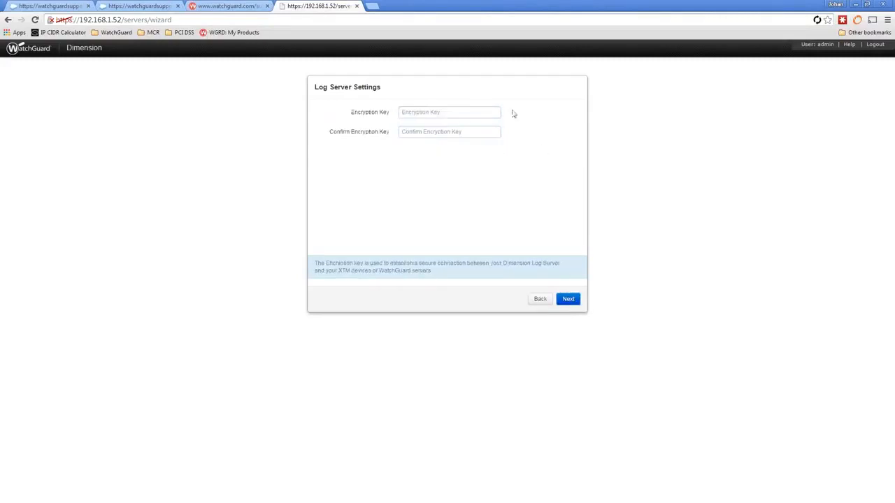
left_click(434, 115)
type("••••••••")
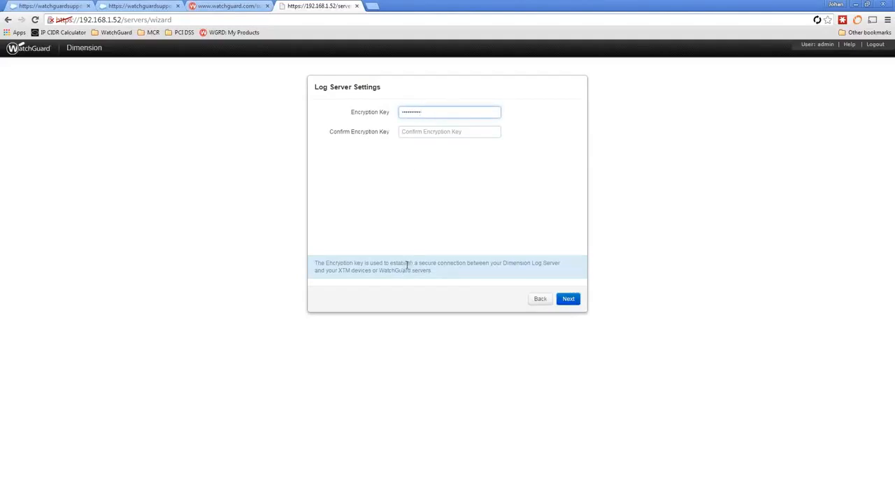
left_click(431, 132)
type("•")
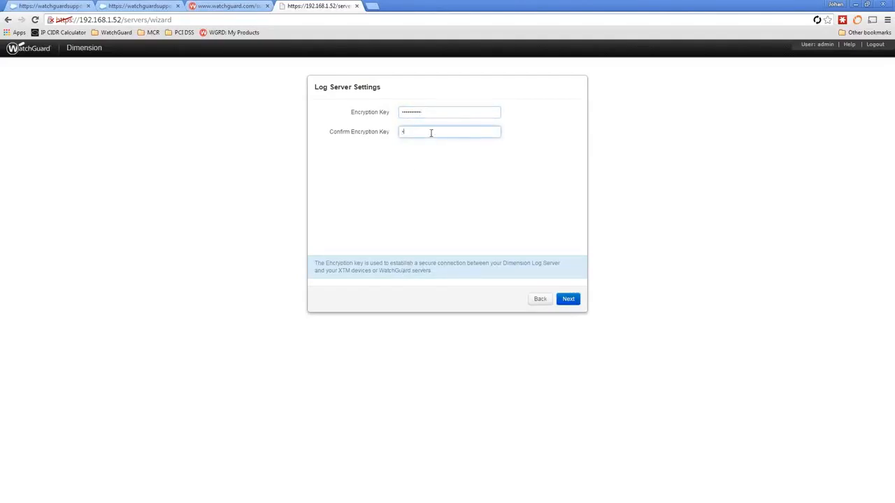
type("•••••••••")
left_click(568, 306)
left_click(569, 306)
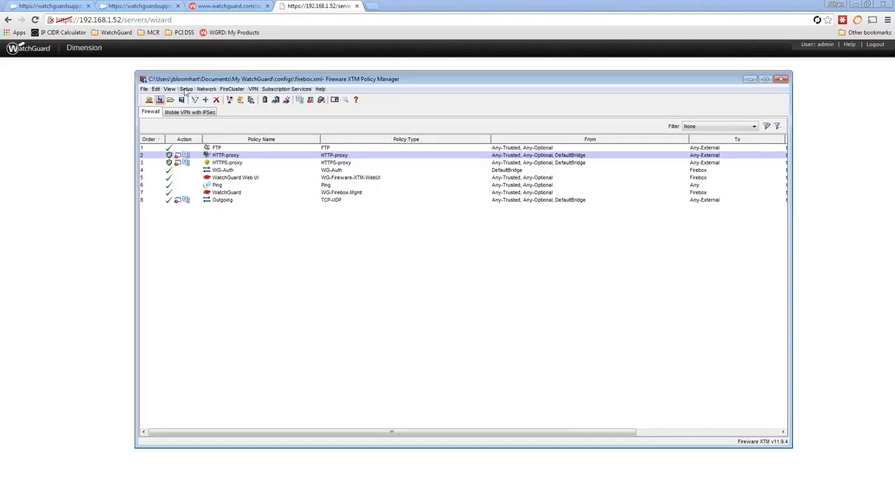
- In Logging Setup, enable sending logs and add Log Server 192.168.1.52 with its encryption key
left_click(186, 90)
left_click(200, 132)
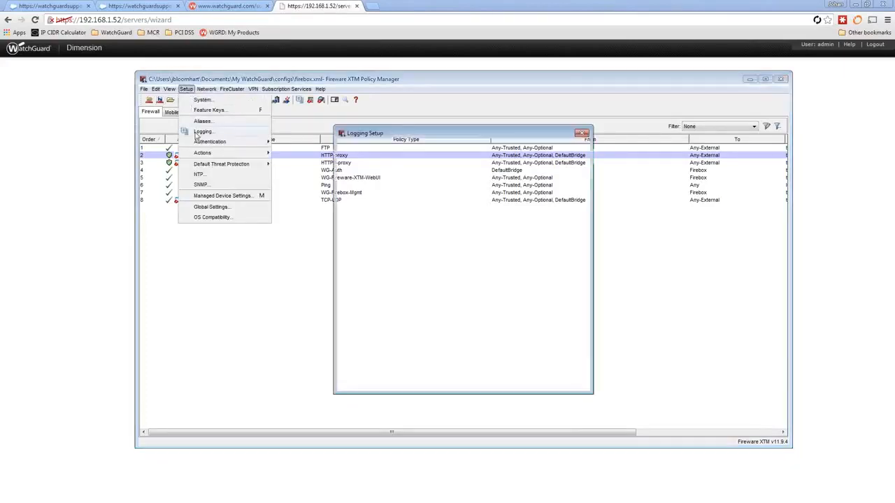
left_click(363, 199)
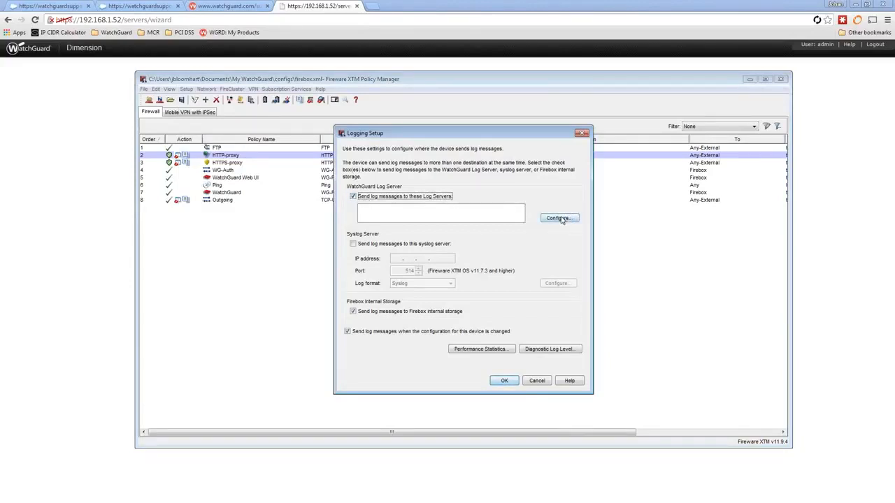
left_click(559, 219)
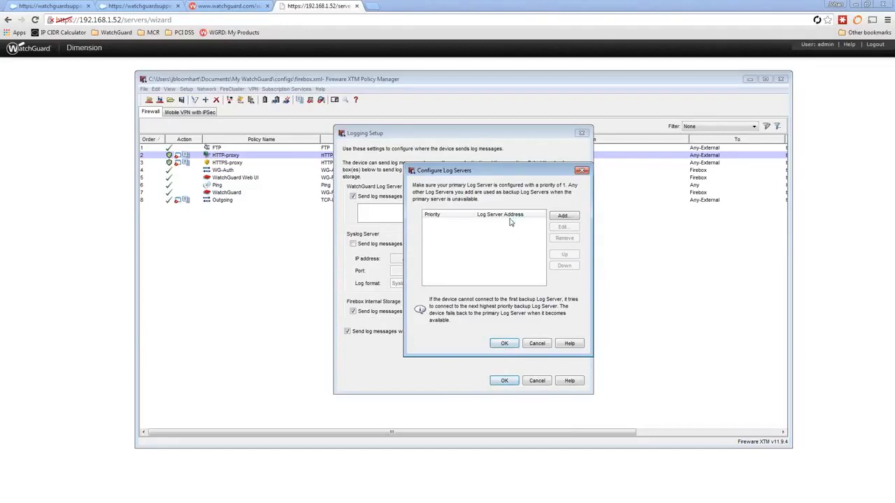
left_click(576, 216)
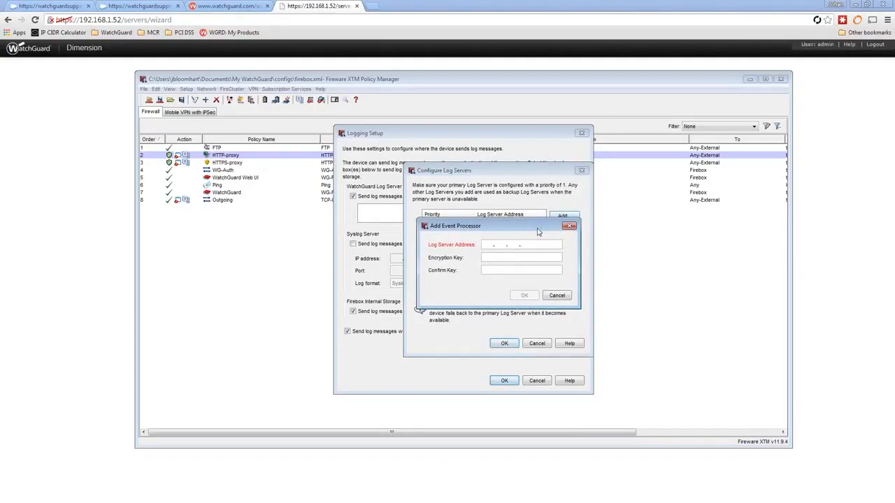
type("192")
type("8.1.52***********")
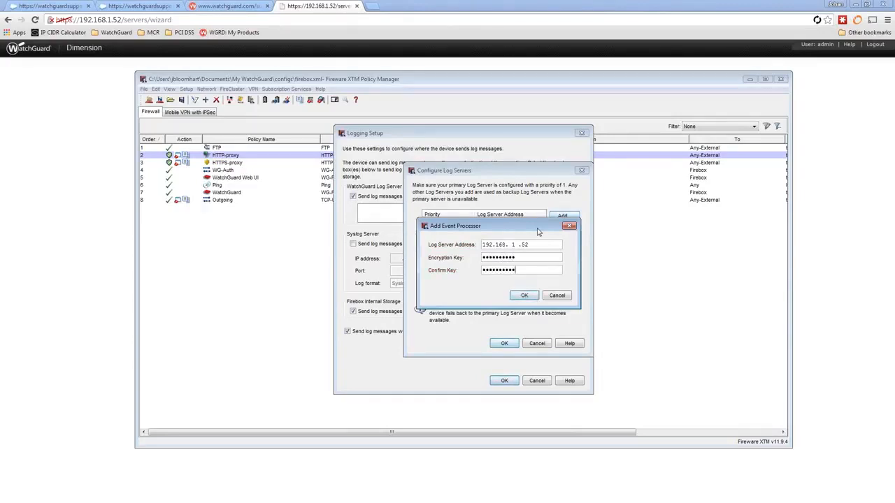
key("Return")
left_click(505, 344)
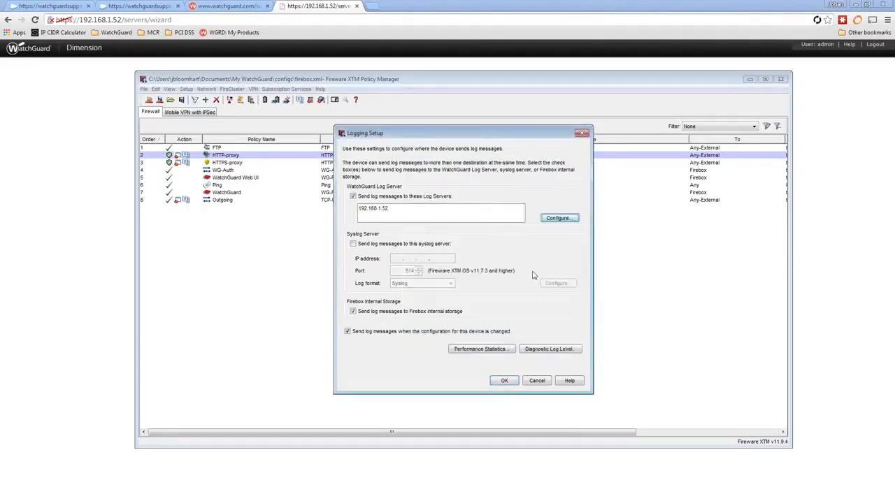
left_click(505, 381)
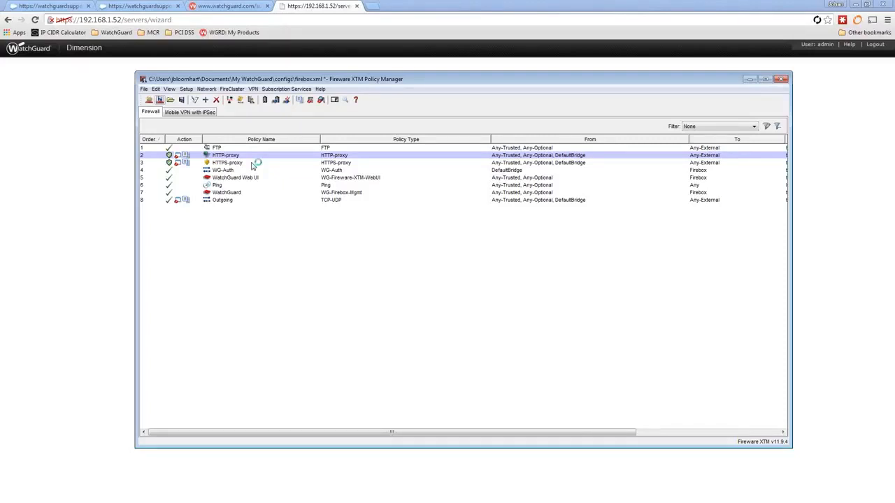
- Look over the Subscription Services menu, then open the HTTP-proxy policy's properties dialog
left_click(299, 90)
mouse_move(313, 114)
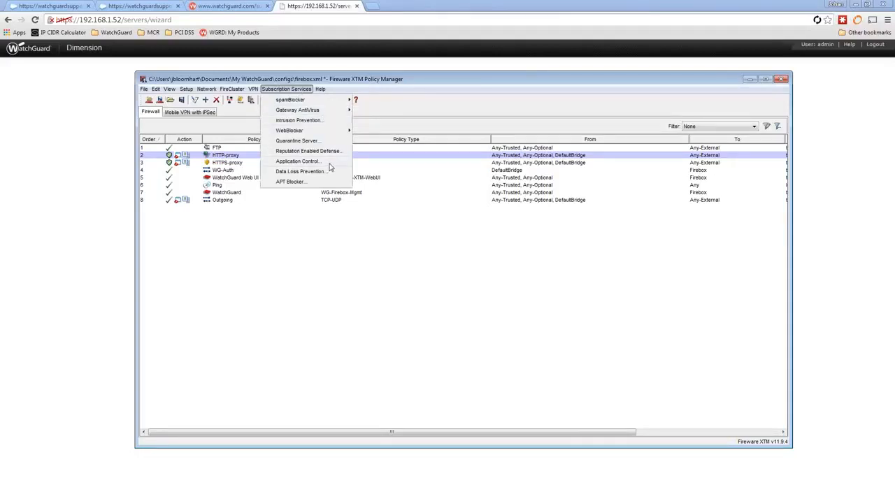
left_click(312, 246)
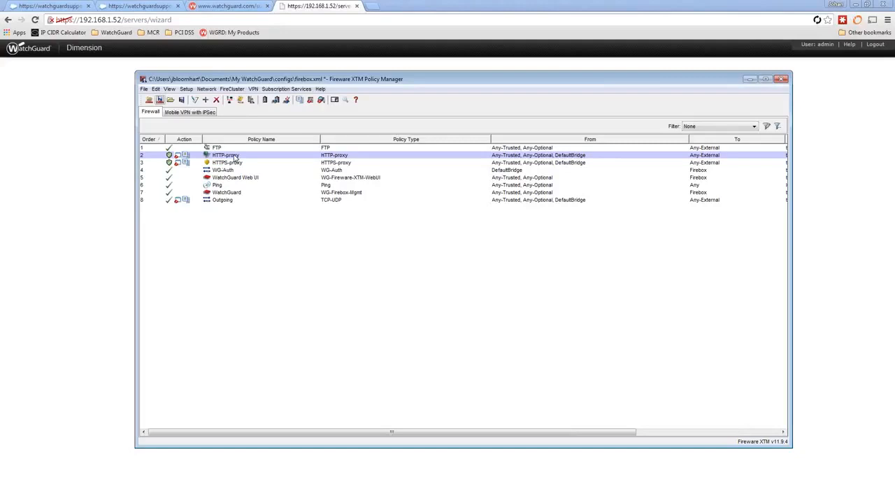
double_click(236, 157)
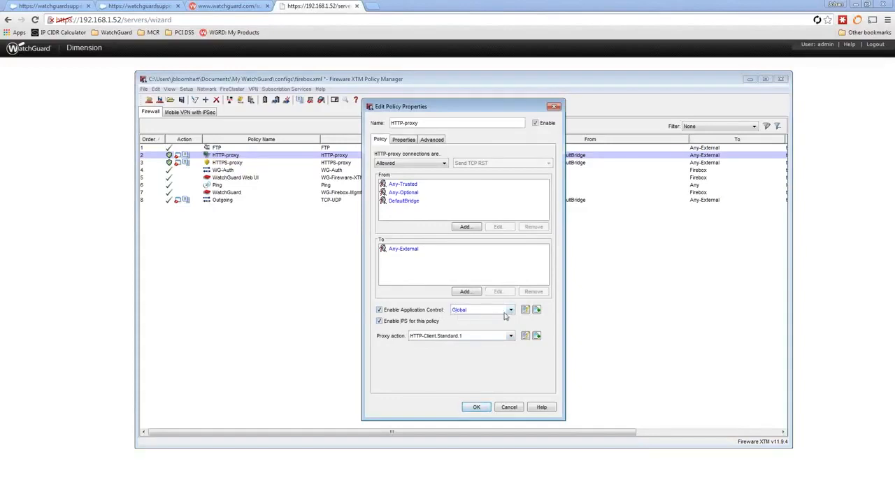
left_click(524, 310)
left_click(371, 359)
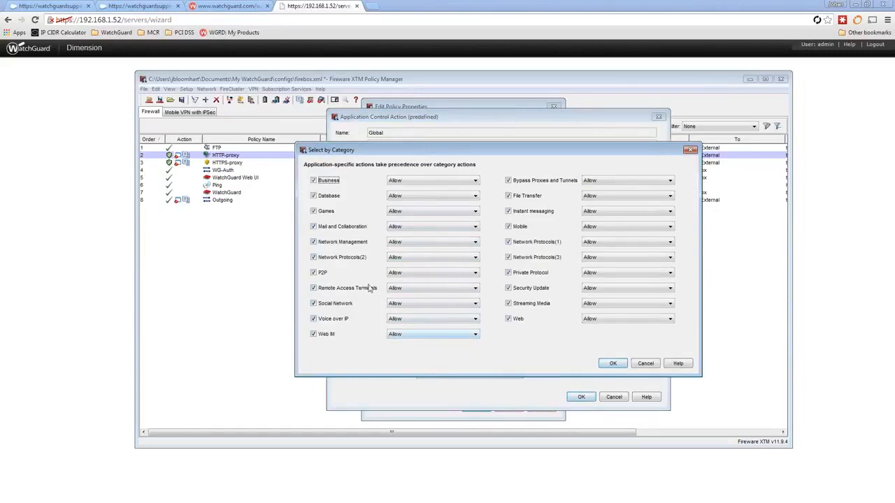
left_click(422, 273)
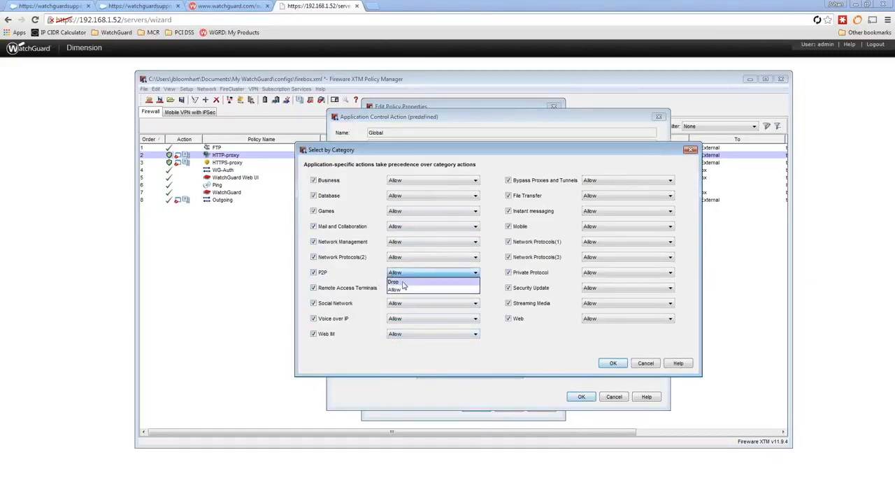
left_click(509, 366)
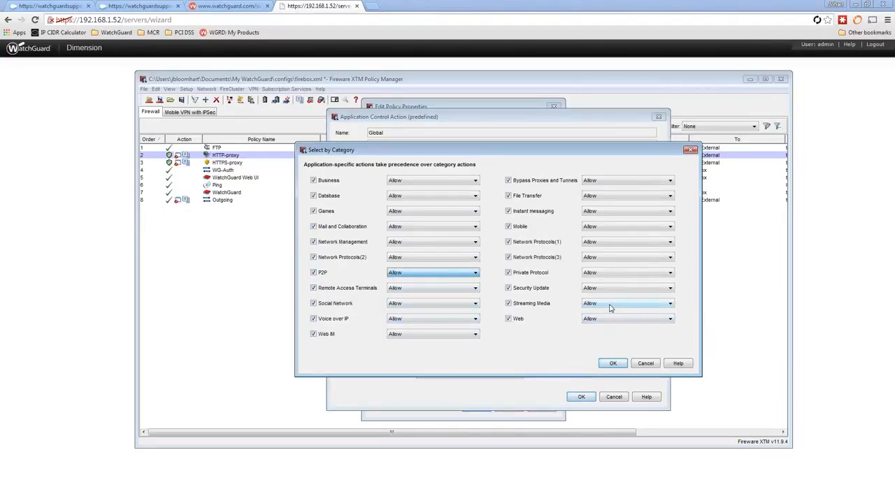
left_click(610, 305)
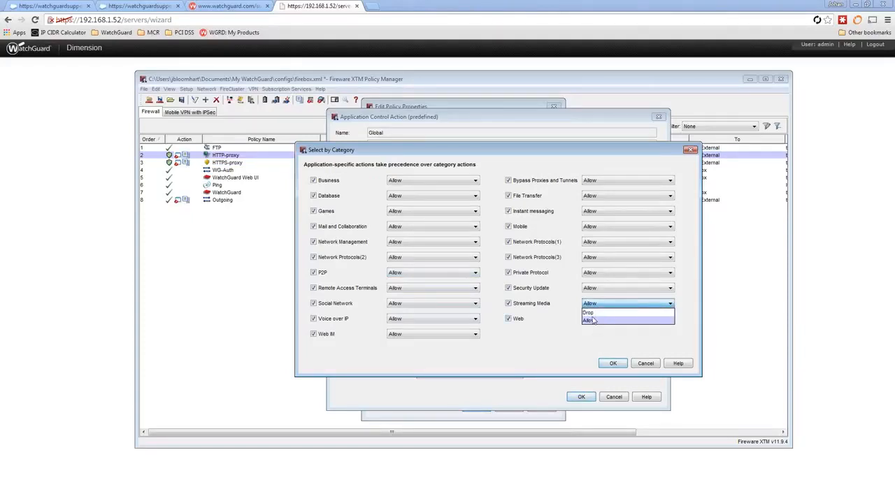
left_click(589, 321)
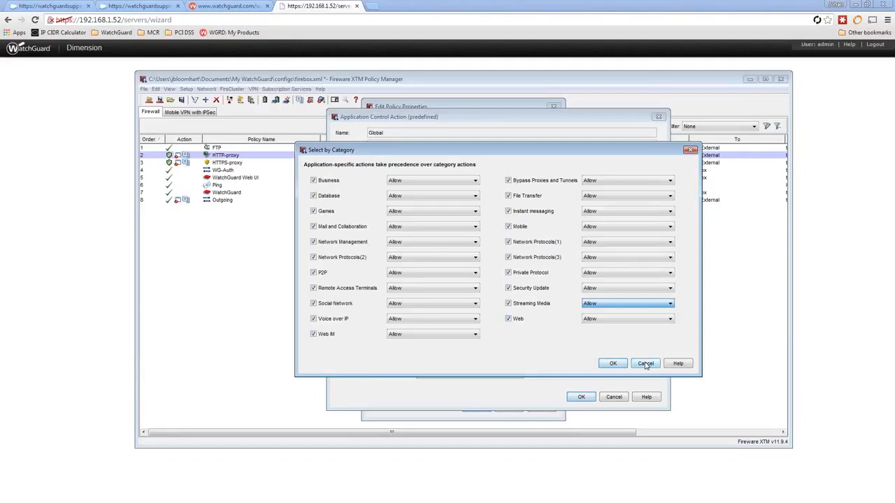
left_click(646, 364)
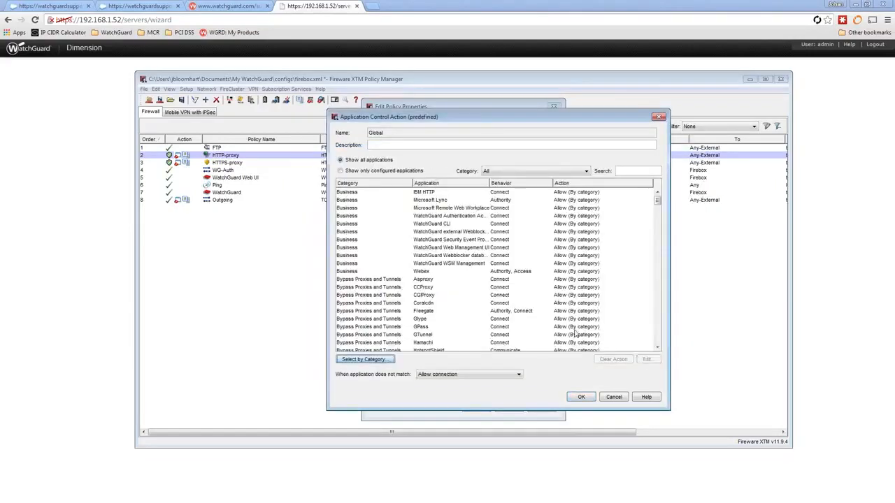
left_click(583, 397)
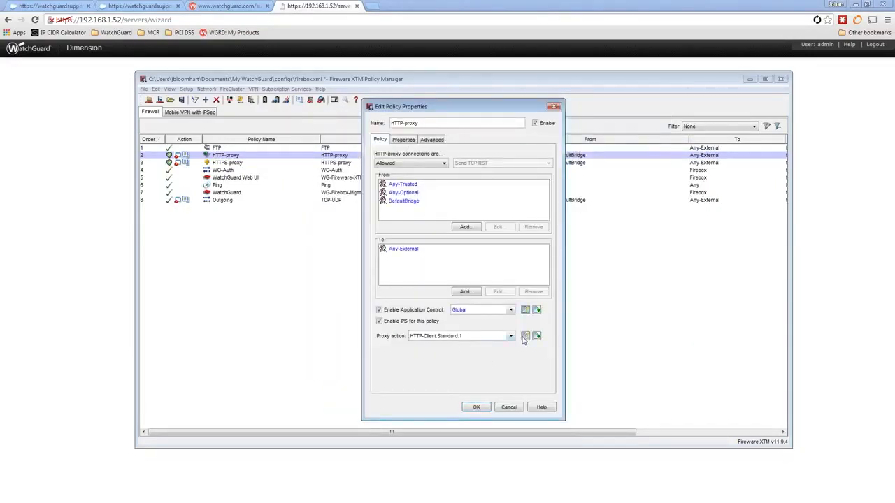
- Choose HTTP-Client.Standard as the HTTP-proxy's proxy action and open its settings
left_click(450, 337)
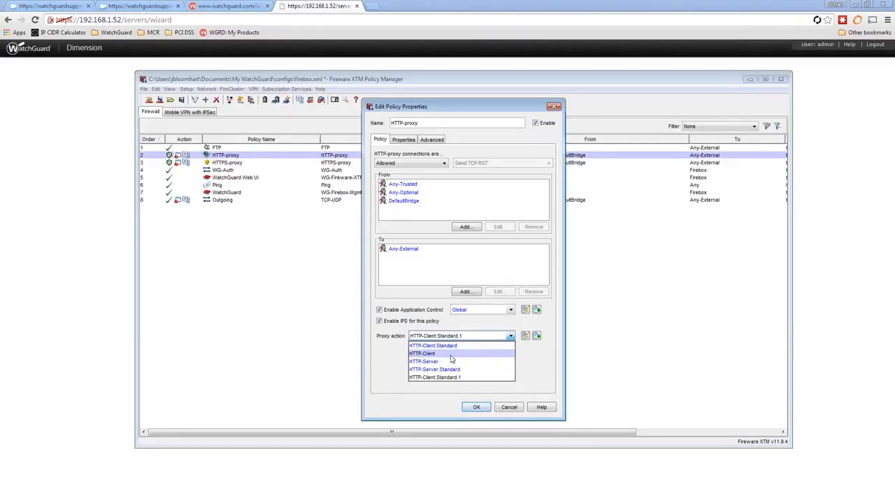
left_click(453, 346)
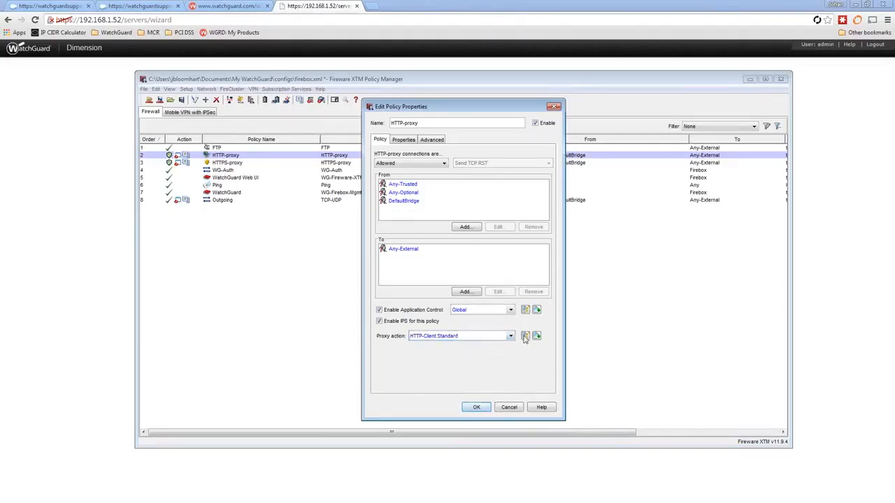
left_click(525, 336)
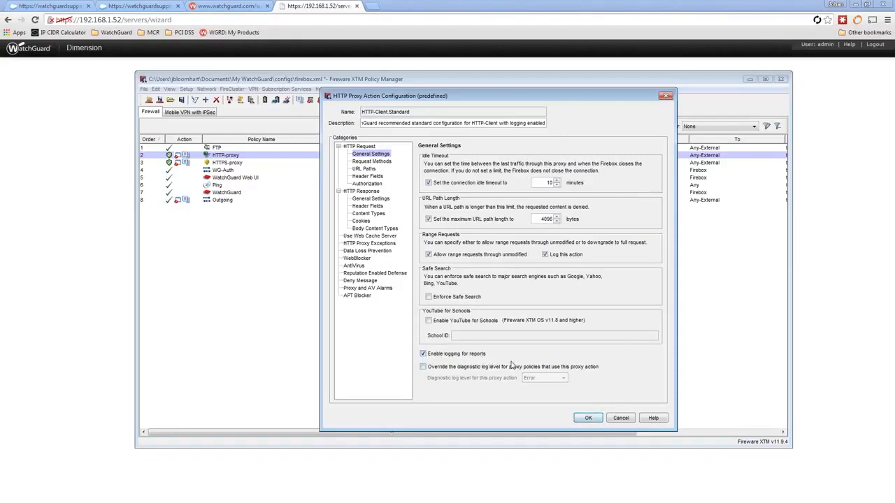
- Review APT Blocker in HTTP-Client.Standard, cancel all HTTP-proxy dialogs unsaved, and select HTTPS-proxy
left_click(620, 419)
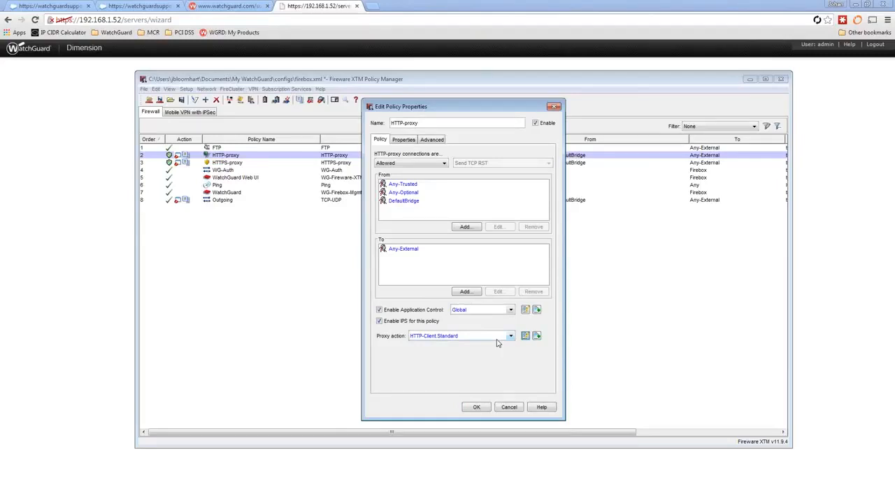
left_click(524, 336)
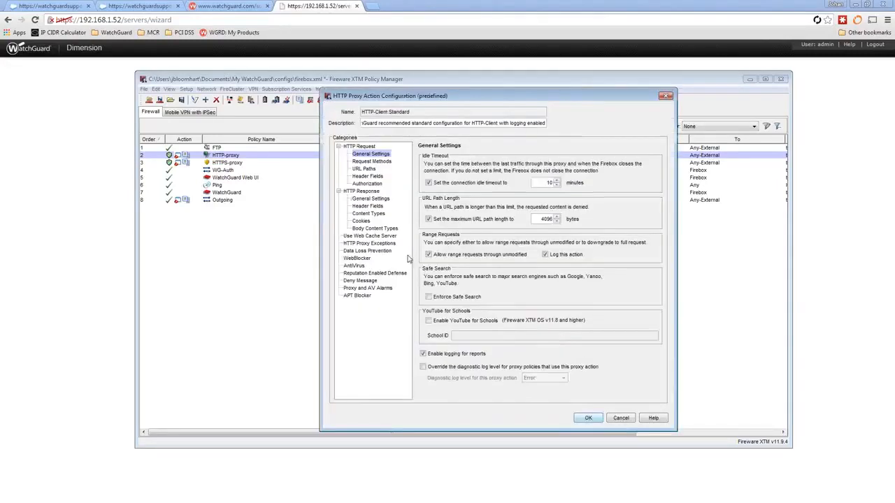
left_click(357, 295)
left_click(450, 168)
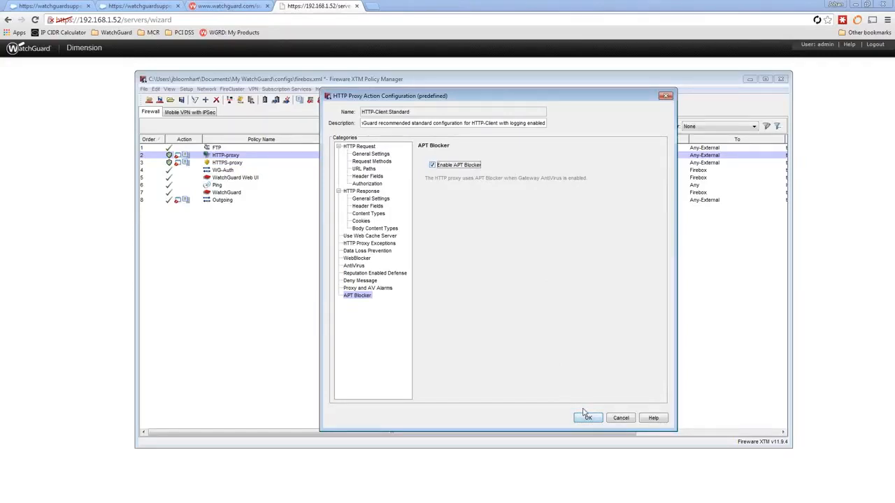
left_click(622, 419)
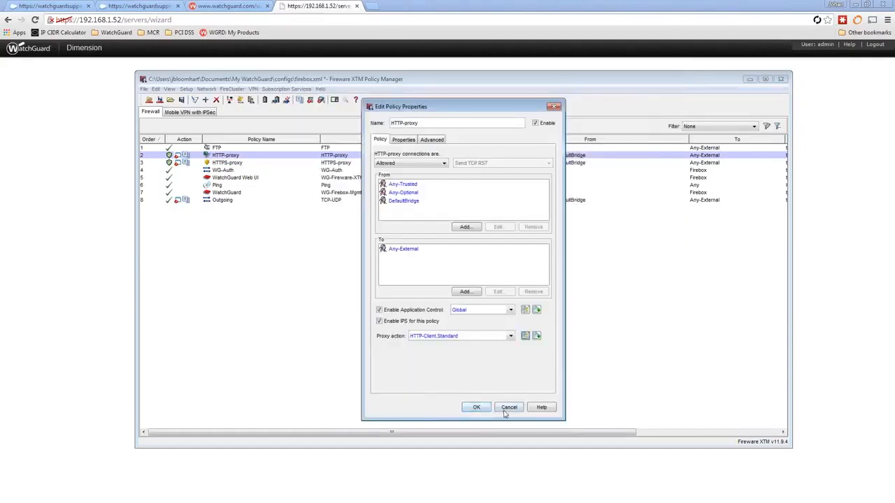
left_click(505, 410)
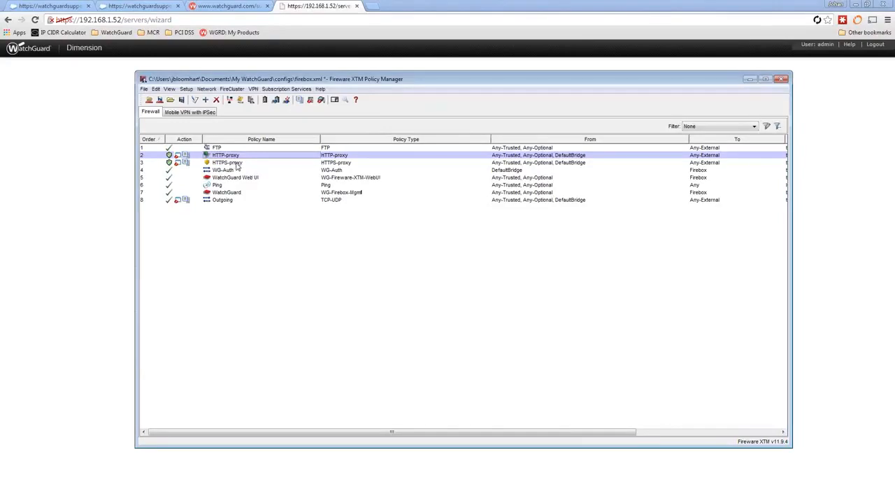
left_click(237, 164)
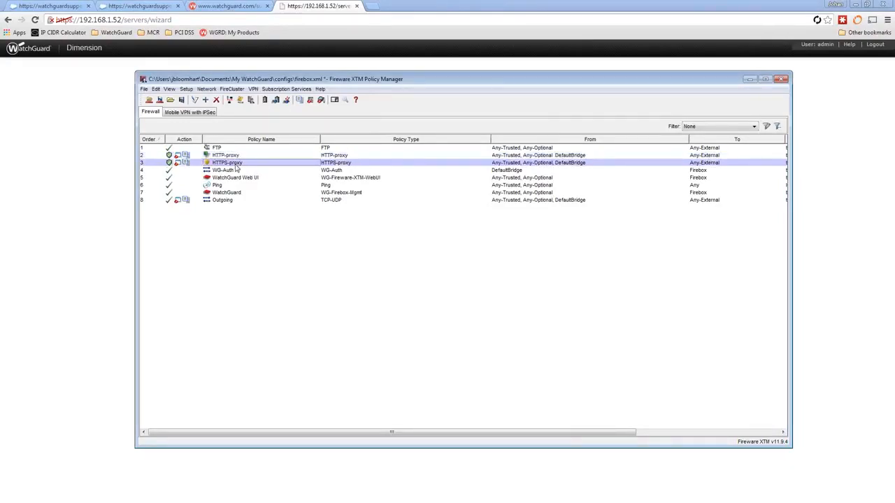
double_click(235, 165)
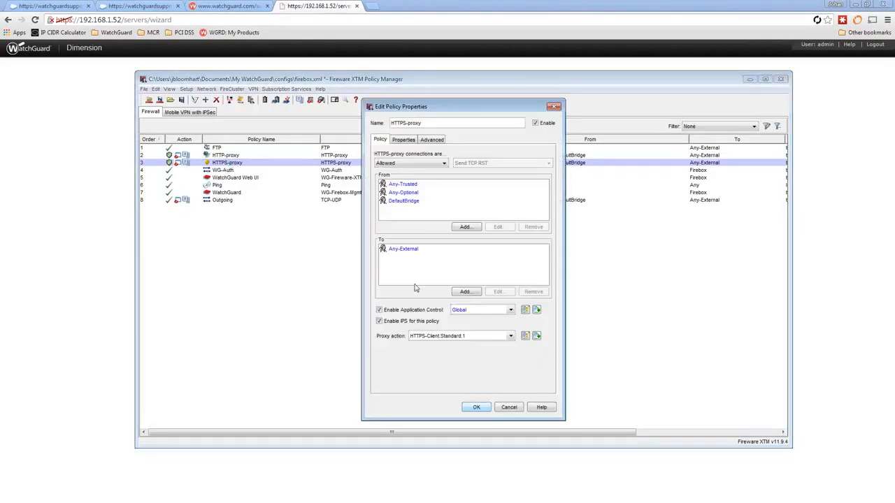
left_click(525, 335)
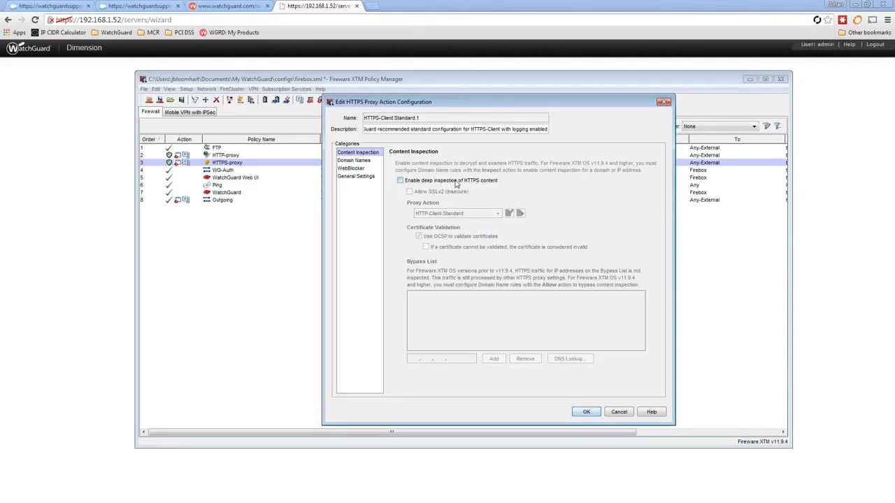
left_click(356, 177)
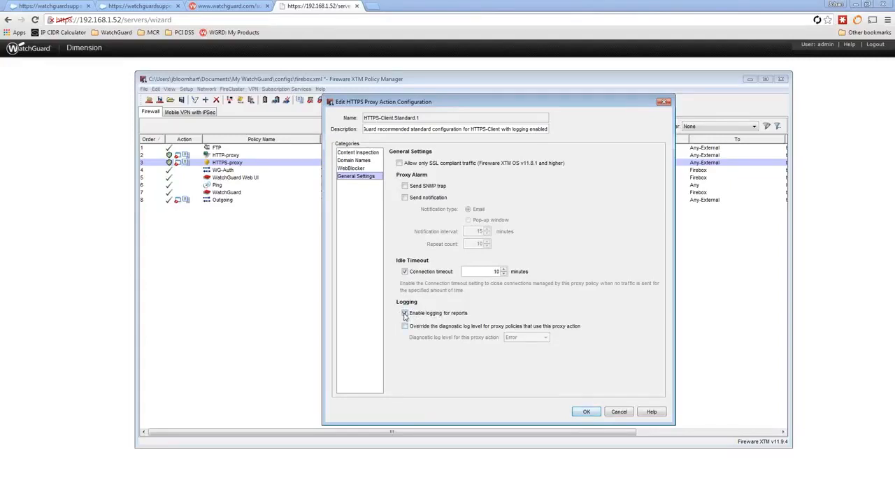
left_click(620, 411)
left_click(503, 407)
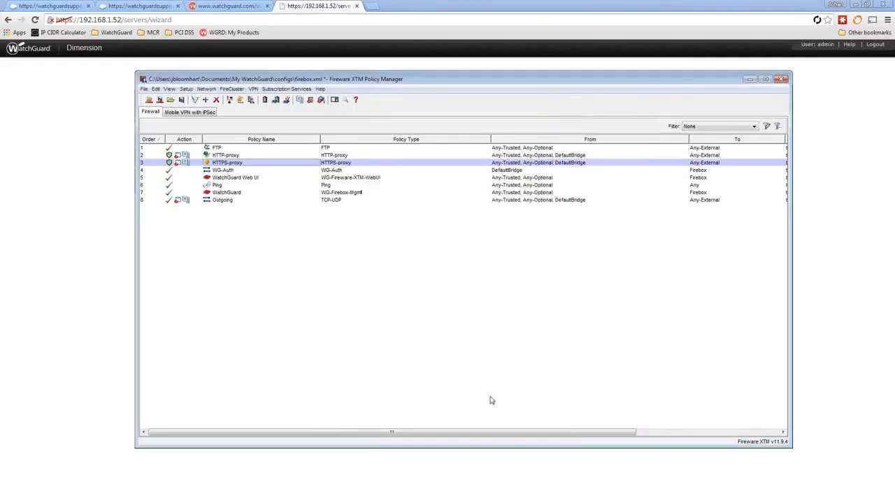
double_click(224, 204)
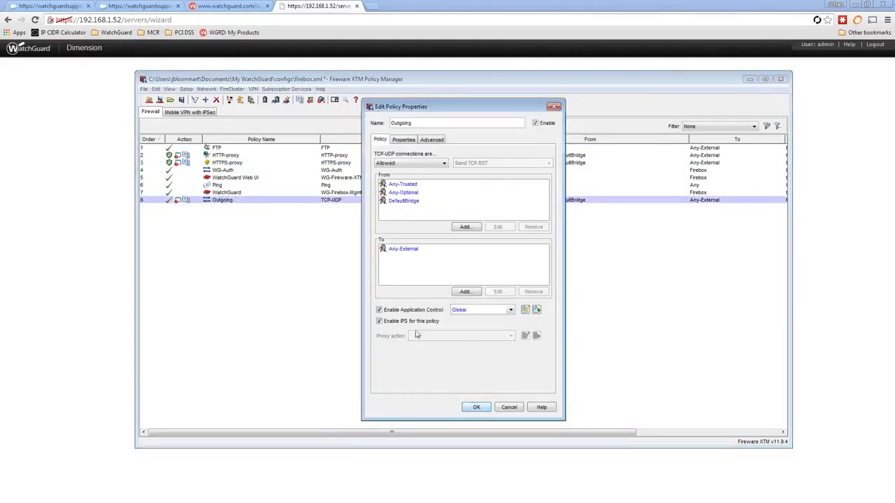
left_click(402, 139)
left_click(393, 304)
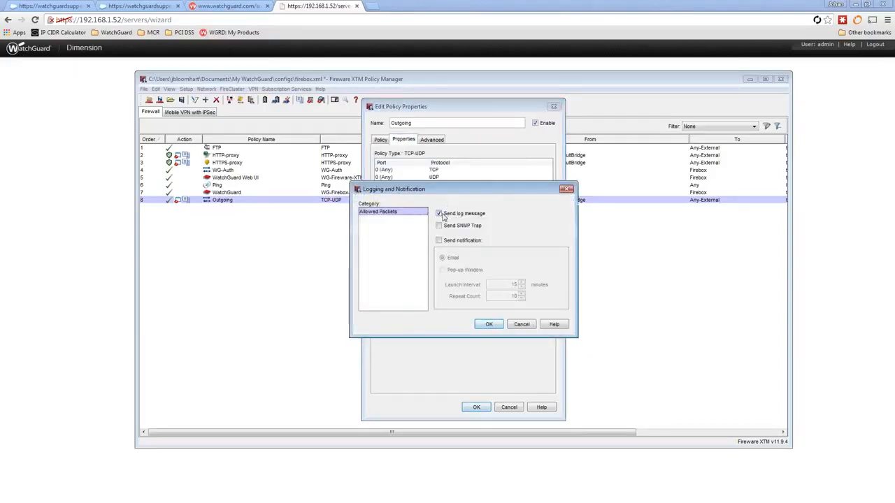
left_click(523, 323)
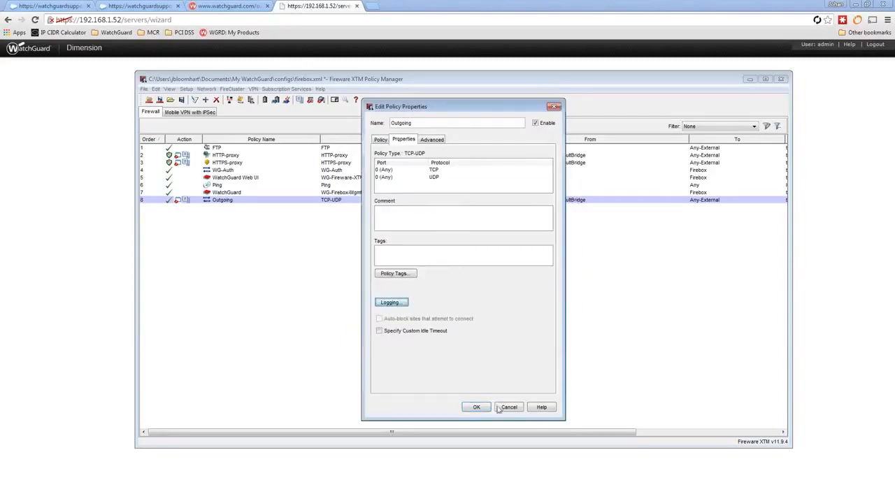
left_click(500, 408)
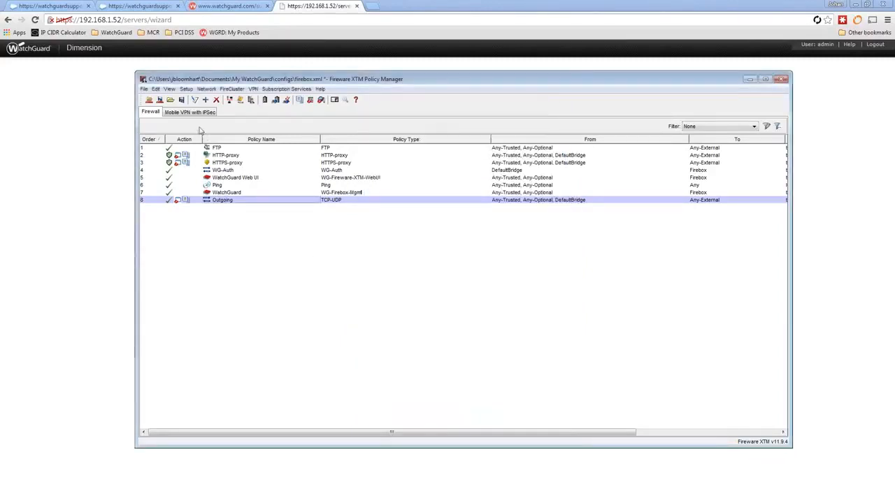
- Save the configuration to the Firebox with the admin passphrase and acknowledge the success message
left_click(160, 100)
type("*")
key("BackSpace")
key("BackSpace")
type("readwrite")
key("Return")
key("Return")
key("Return")
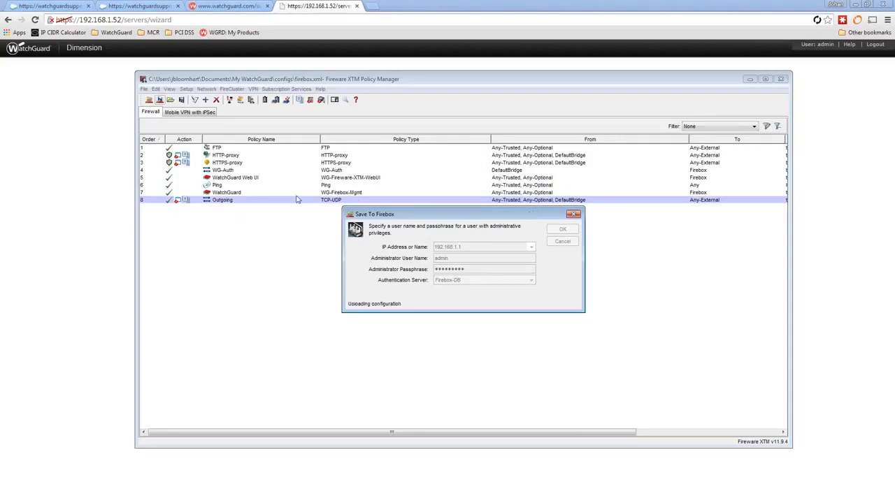
left_click(467, 276)
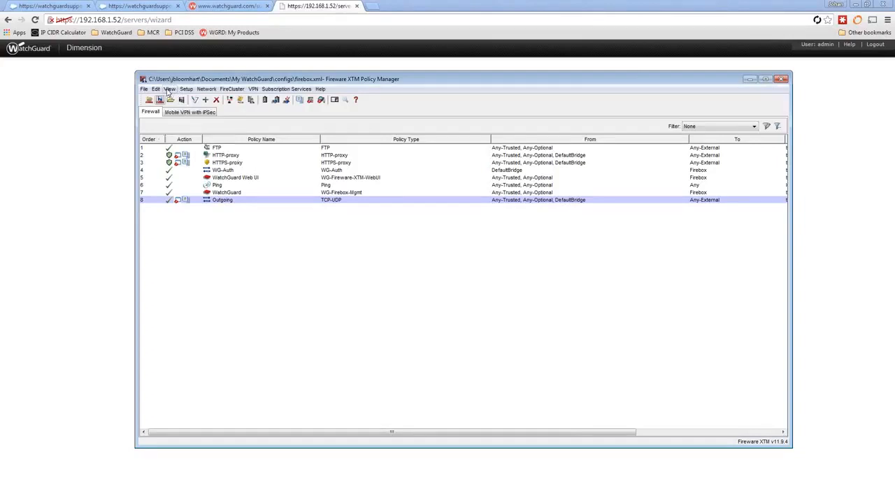
- Turn off Auto-Order Mode and select the HTTP-proxy, HTTPS-proxy and Outgoing policies
left_click(169, 90)
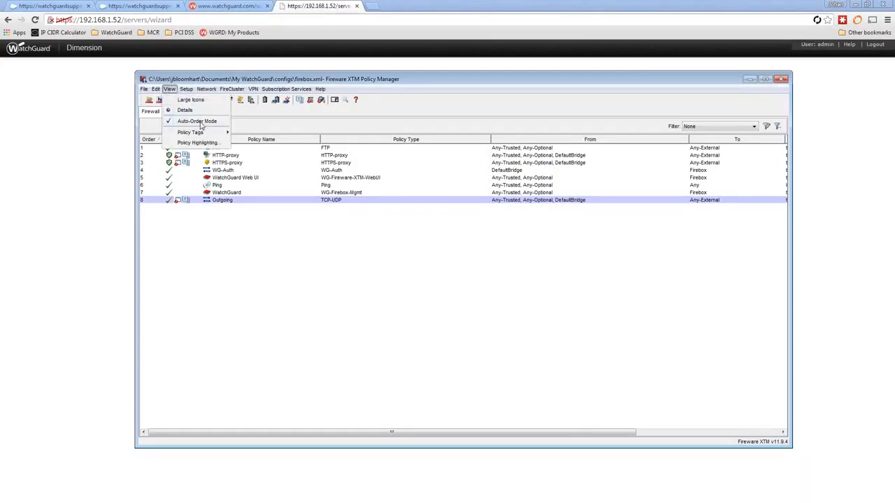
left_click(199, 122)
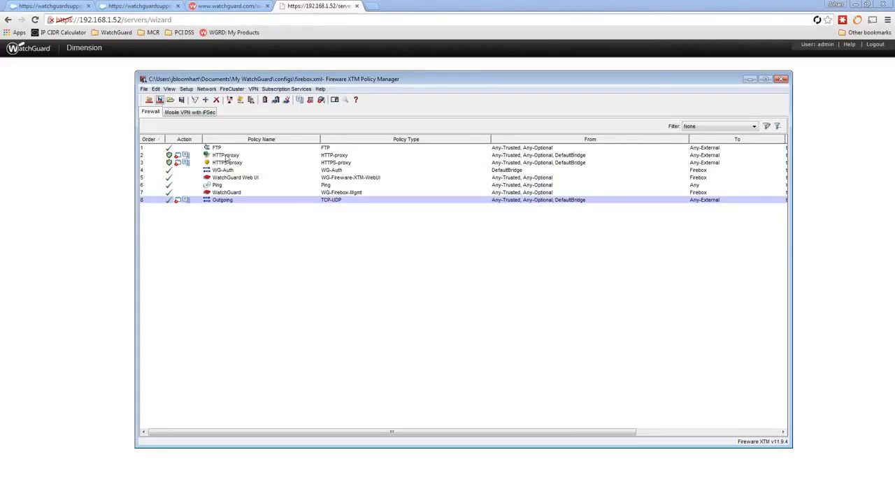
left_click(226, 157)
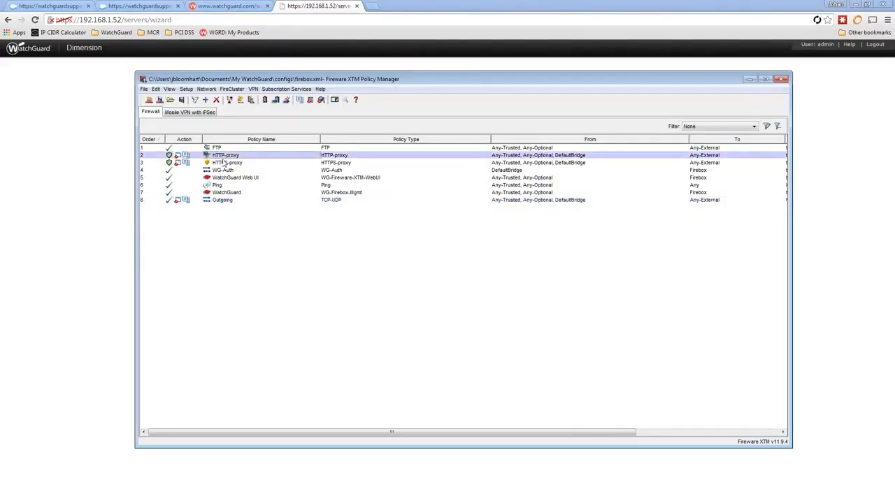
left_click(222, 164)
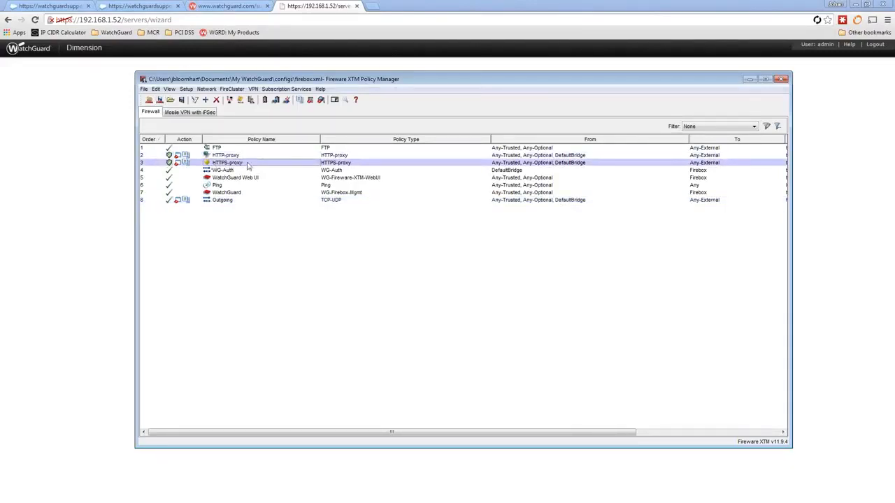
left_click(219, 202)
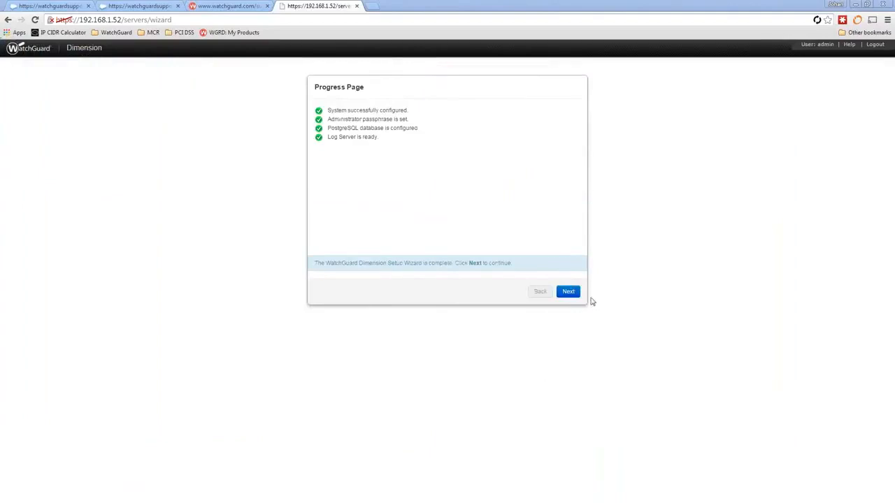
- Finish the setup wizard to apply the new IP address and open the Dimension login page
left_click(570, 292)
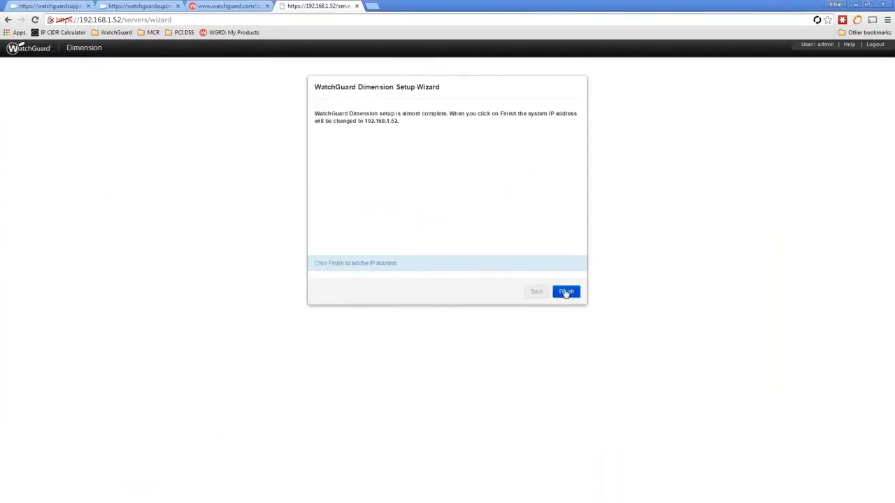
left_click(566, 292)
left_click(474, 128)
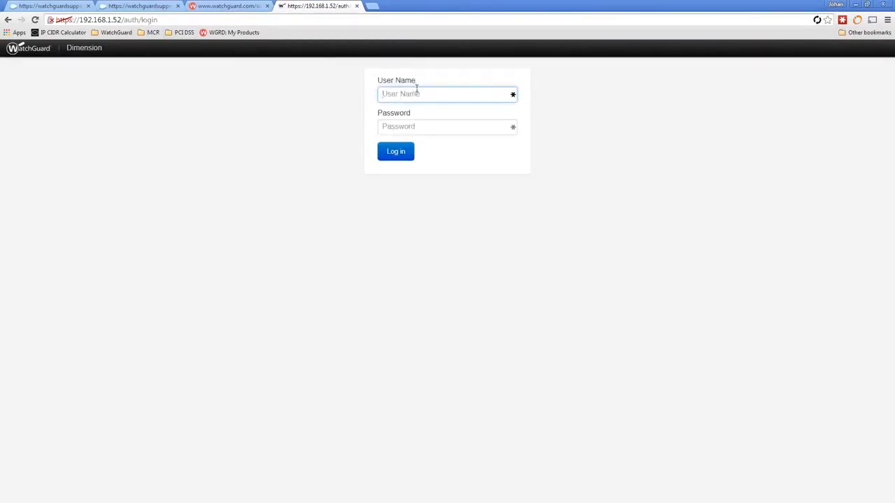
- Log in with the admin account and its passphrase, retrying after the first attempt fails
type("admin")
key("Tab")
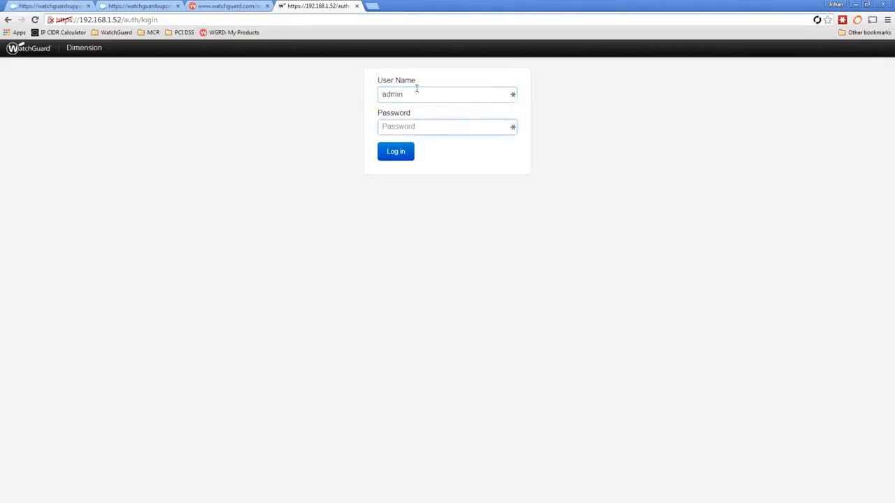
type("readwrite")
key("Return")
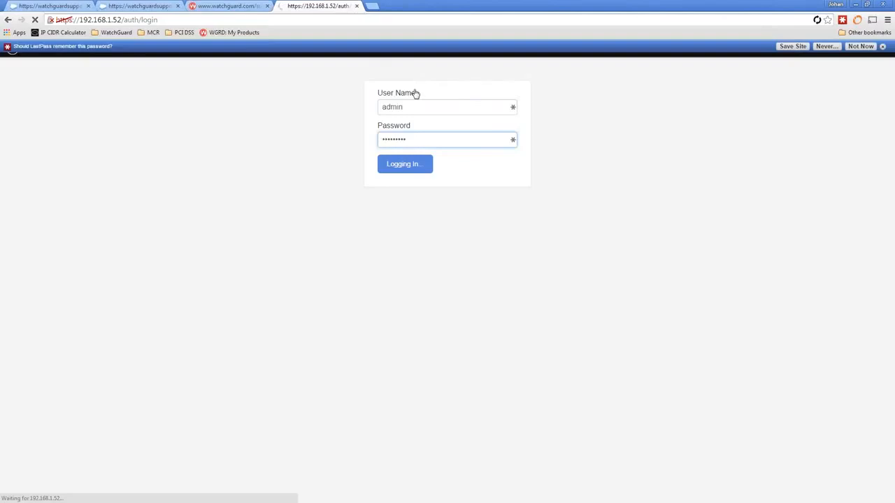
left_click(883, 46)
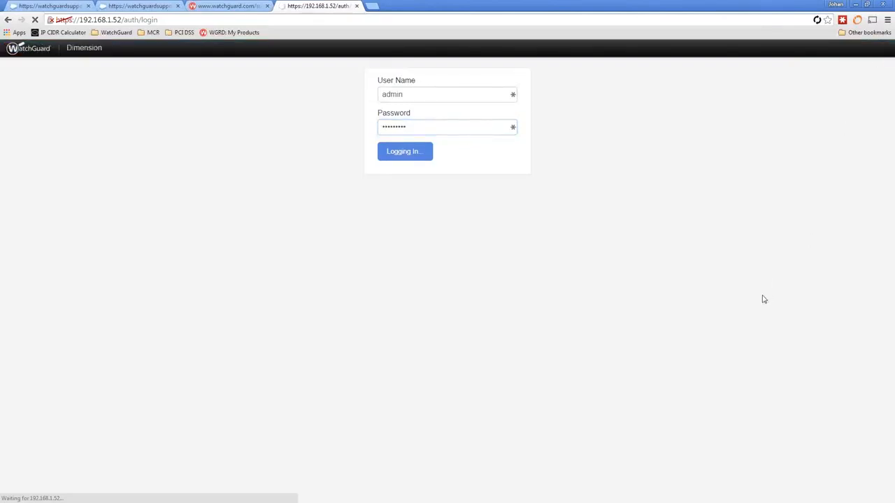
left_click(402, 93)
type("admin")
key("Tab")
type("**********")
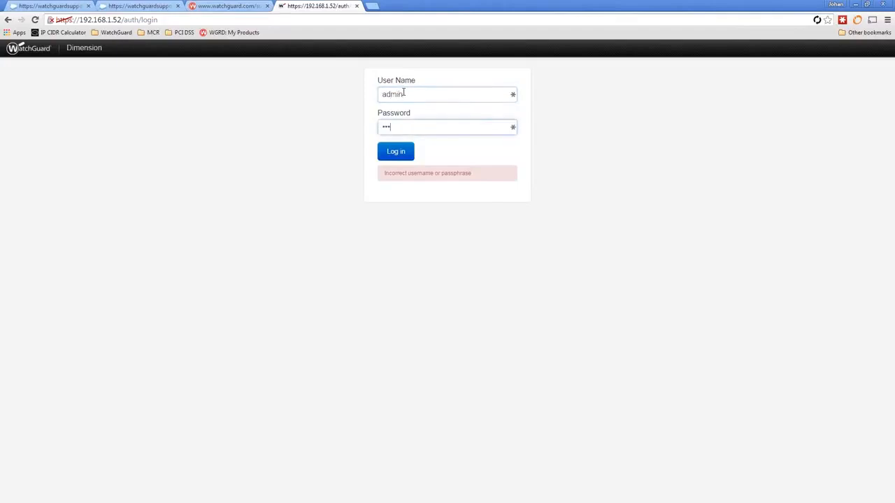
key("Return")
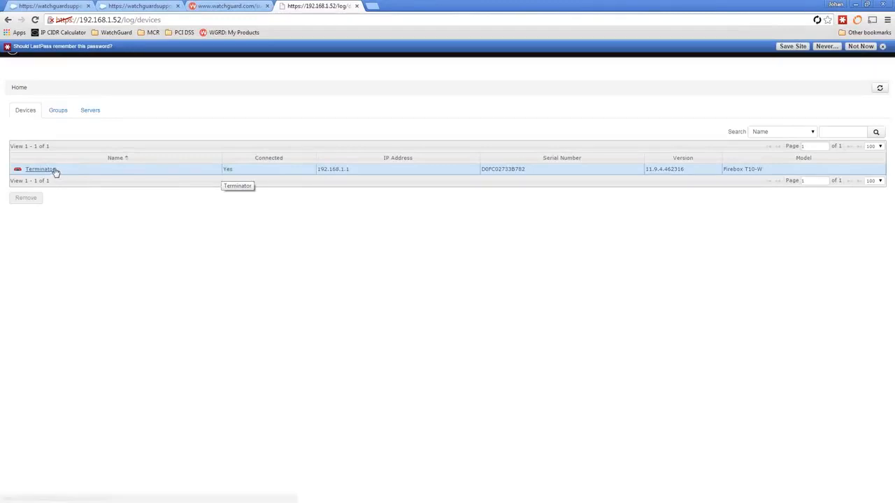
- Dismiss the password-saving prompt and bring the Policy Manager window back over Dimension
left_click(882, 47)
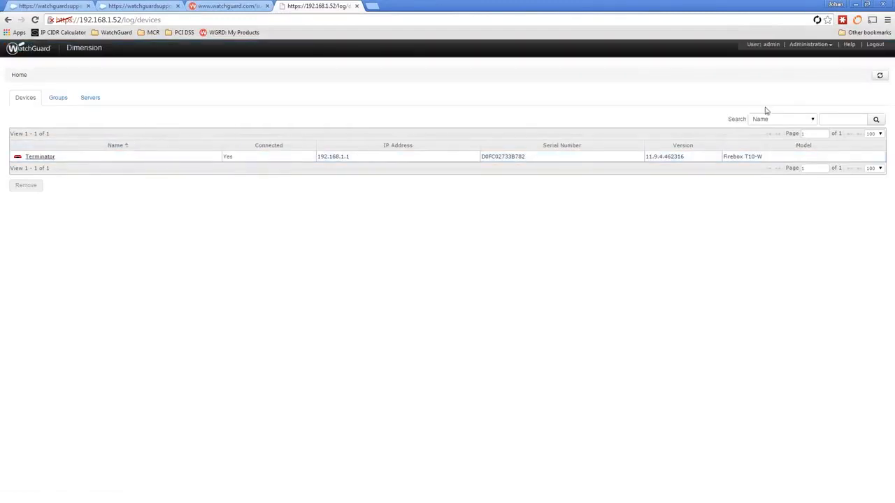
left_click(800, 48)
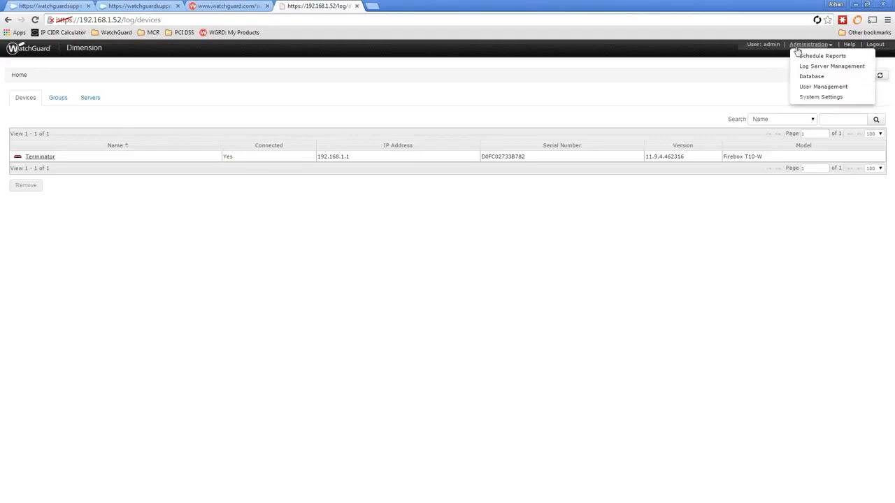
left_click(658, 97)
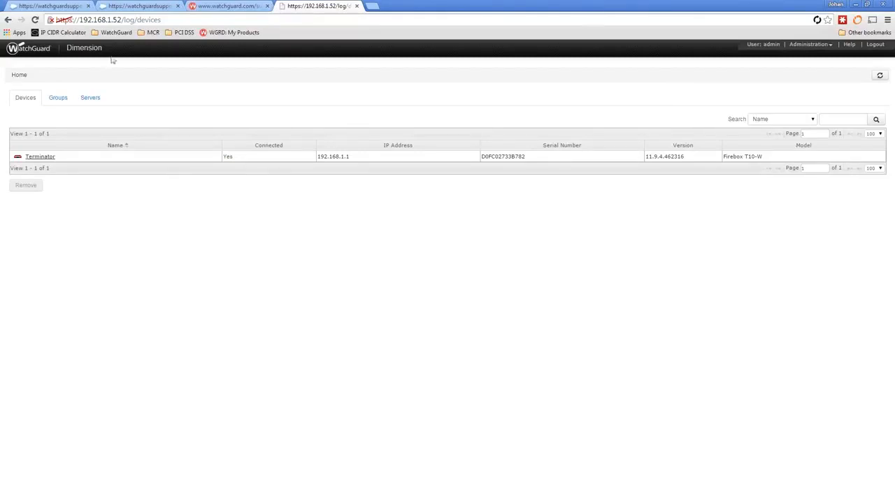
left_click_drag(0, 48, 503, 73)
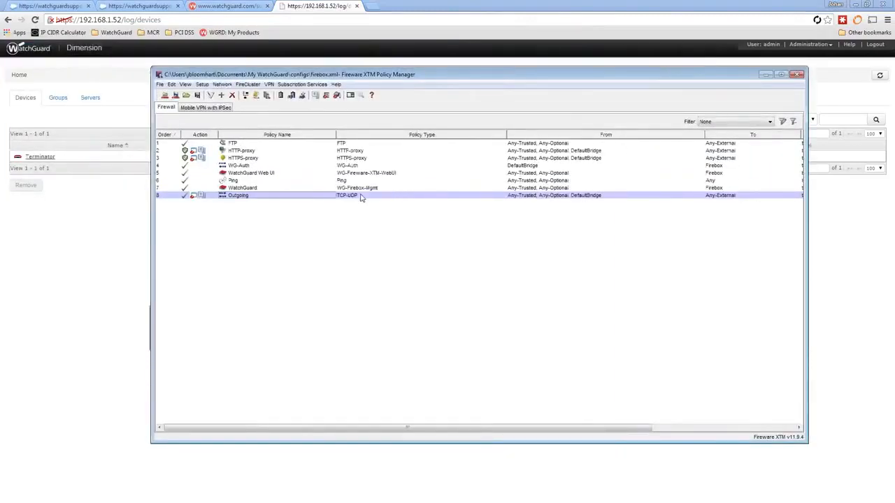
- Check the Outgoing policy's logging settings without changing them, then move Policy Manager off-screen
double_click(361, 198)
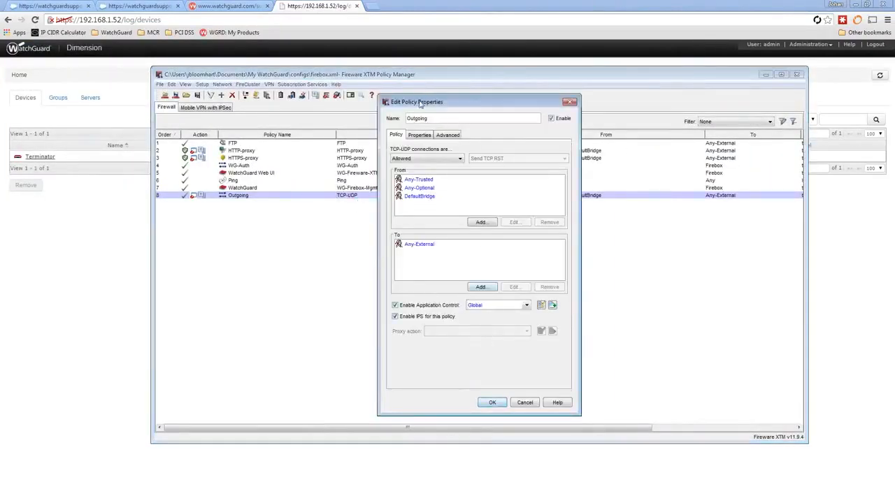
left_click(427, 135)
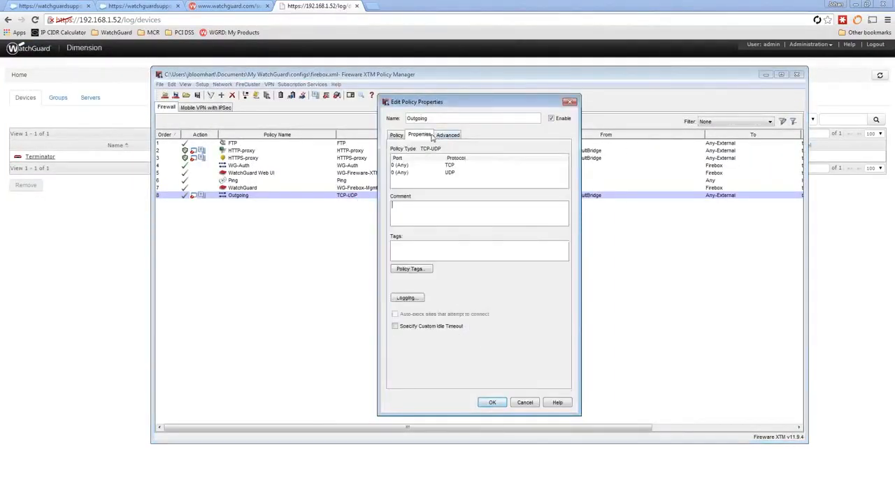
left_click(415, 298)
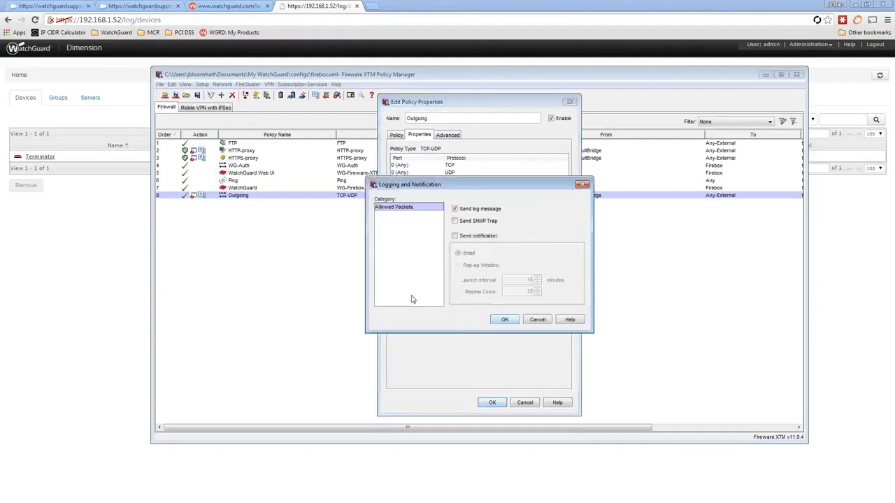
left_click(469, 237)
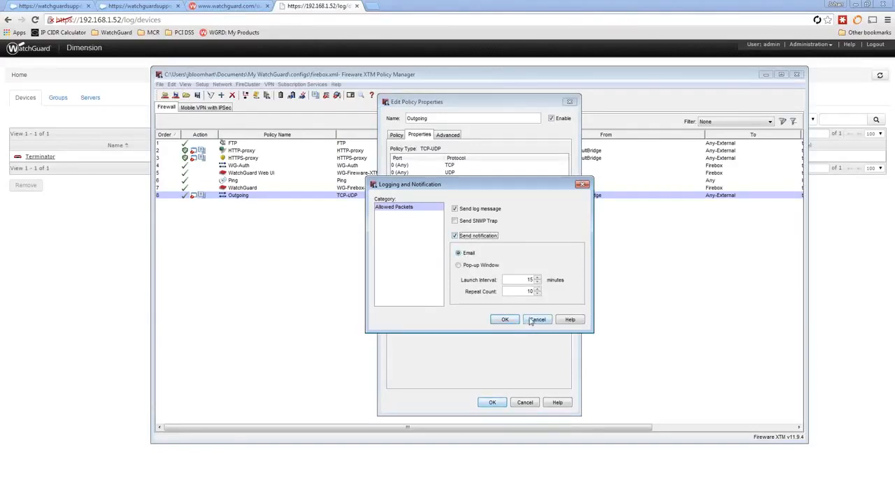
left_click(467, 236)
left_click(537, 320)
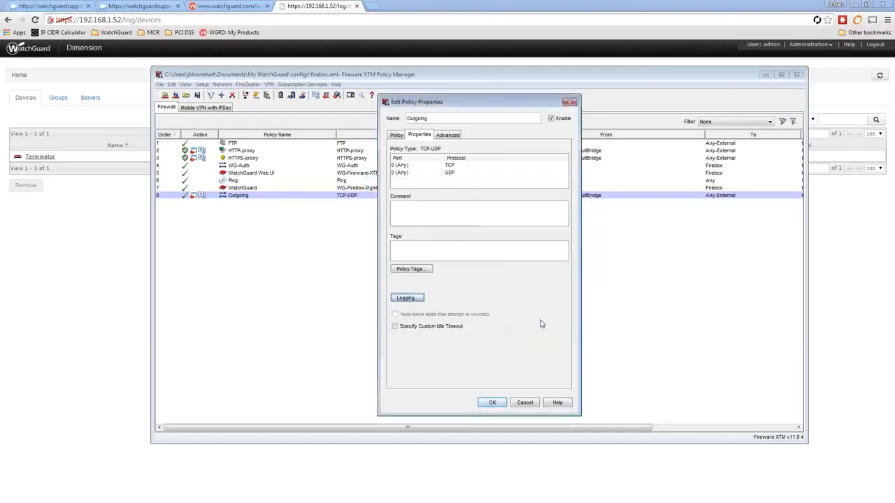
left_click(525, 403)
left_click_drag(377, 76, 0, 43)
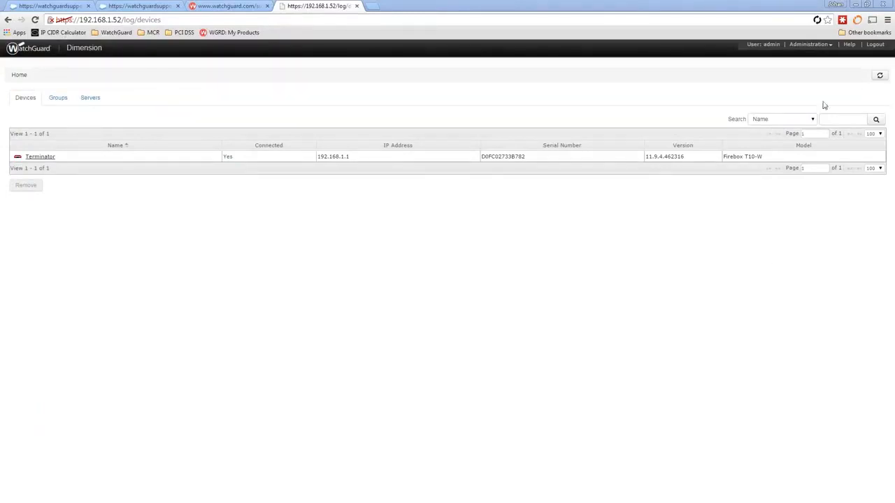
- Open Administration > Log Server Management and show its Configuration page
left_click(813, 45)
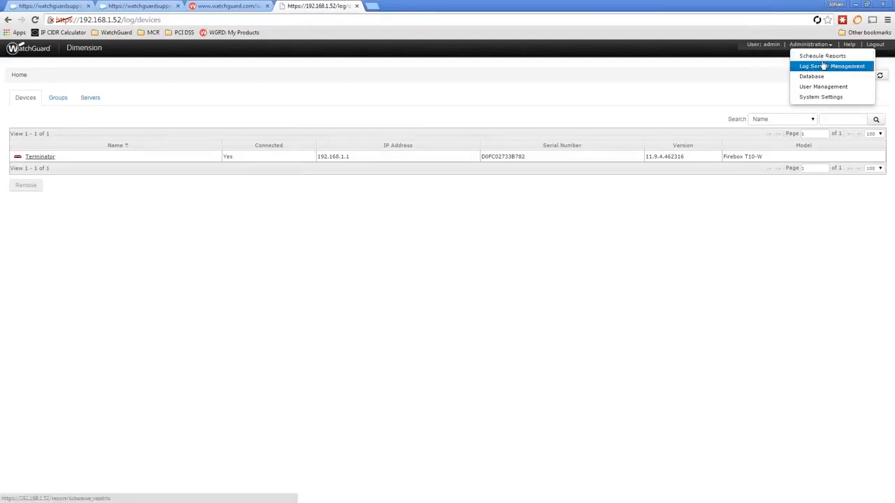
left_click(822, 65)
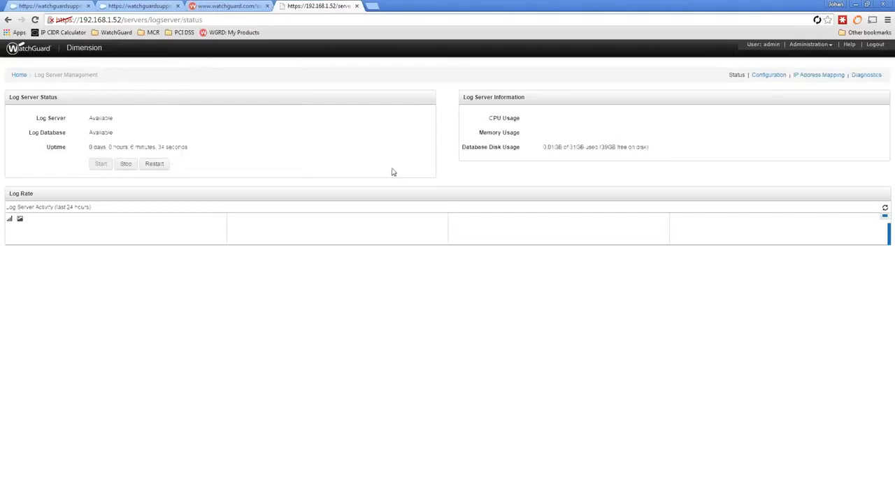
left_click(764, 76)
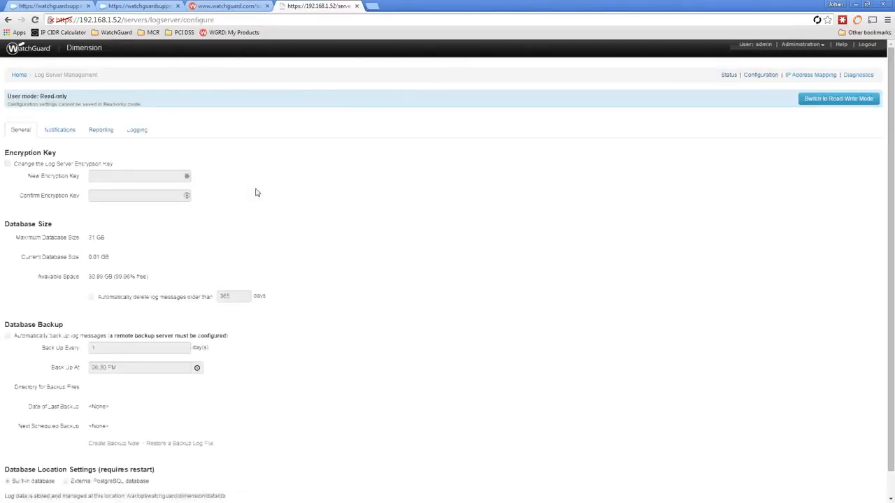
- On the Notifications tab, set the outgoing email server to mail.watchguard.com and save without a comment
left_click(77, 138)
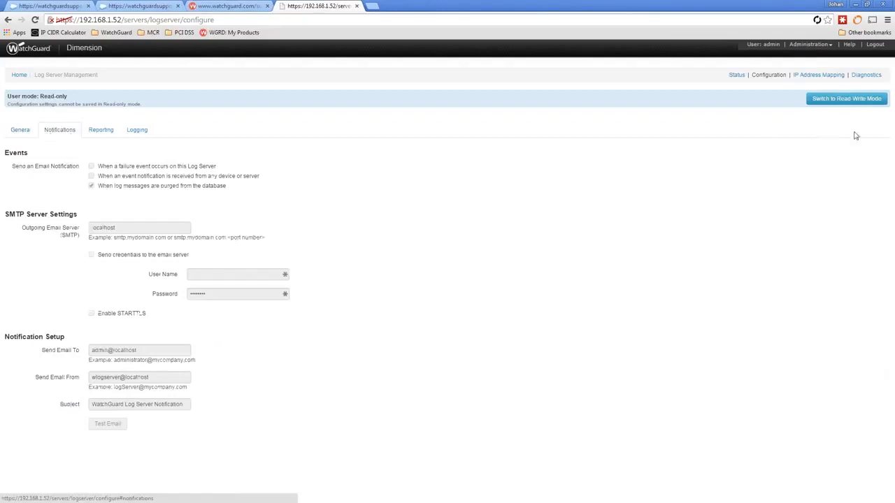
left_click(850, 105)
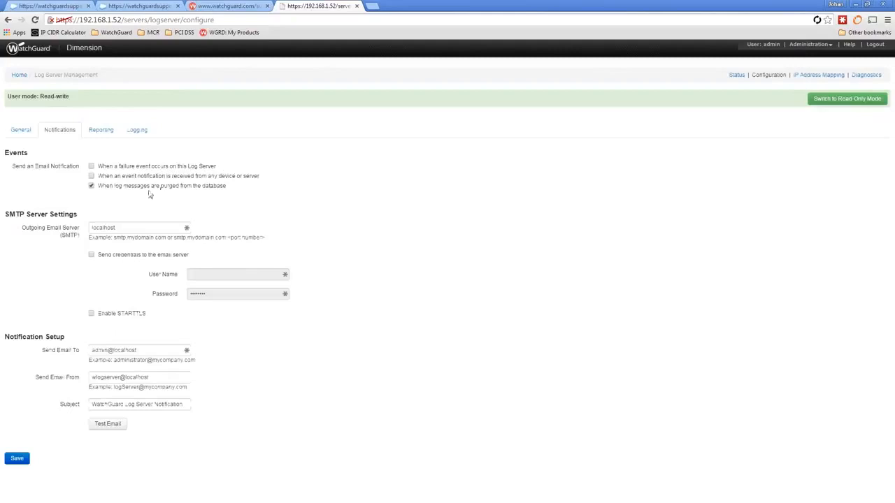
double_click(145, 230)
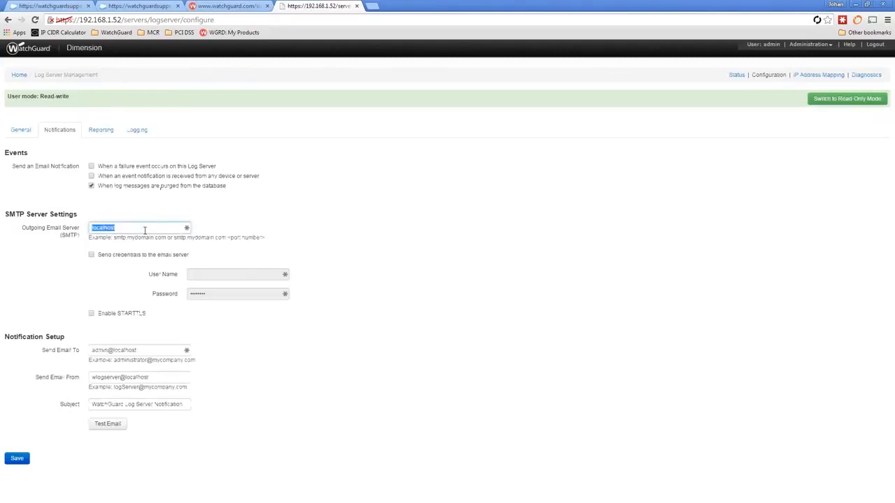
type("mail.watchguard.com")
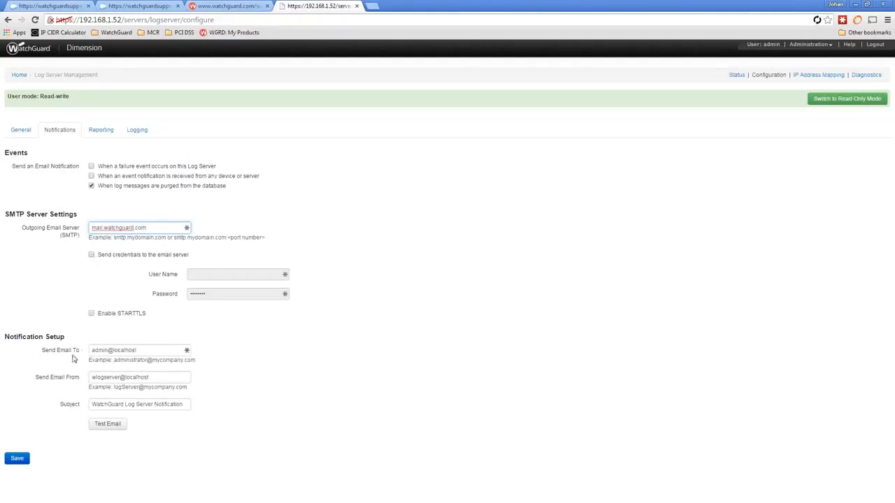
left_click_drag(137, 350, 77, 358)
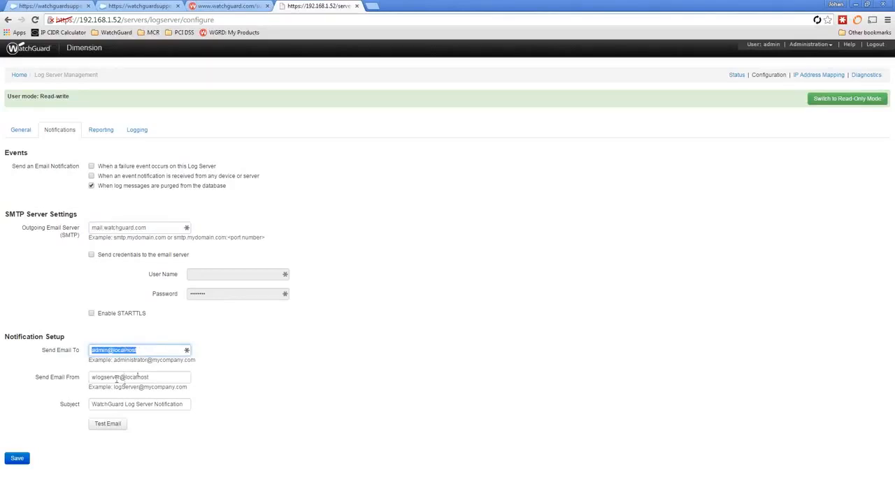
left_click(13, 459)
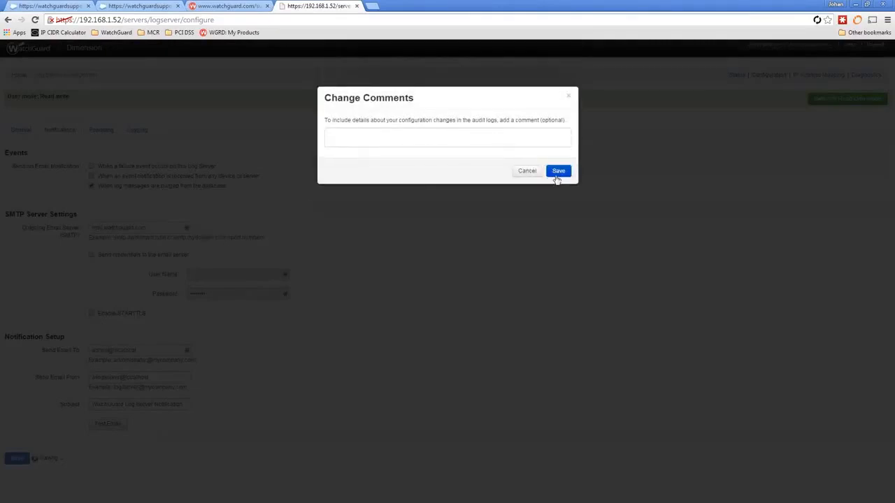
left_click(559, 175)
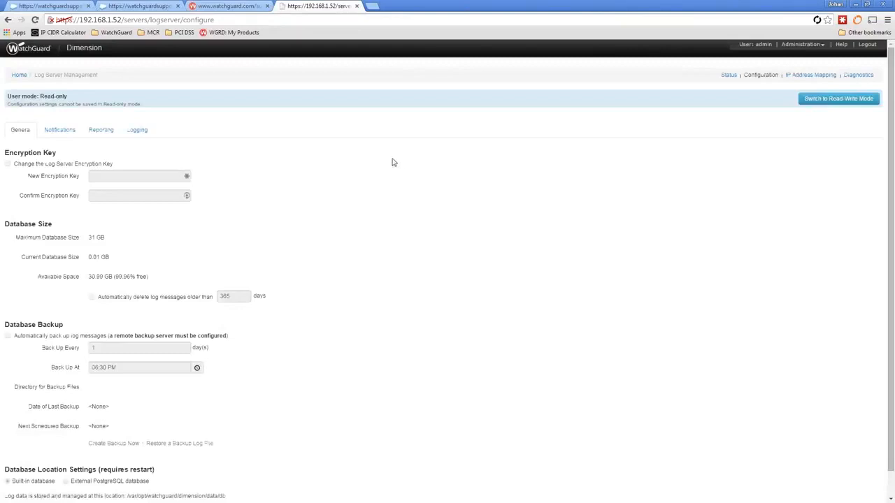
- Add and save an IP address mapping of 192.168.1.1 to Terminator, then return Home
left_click(797, 75)
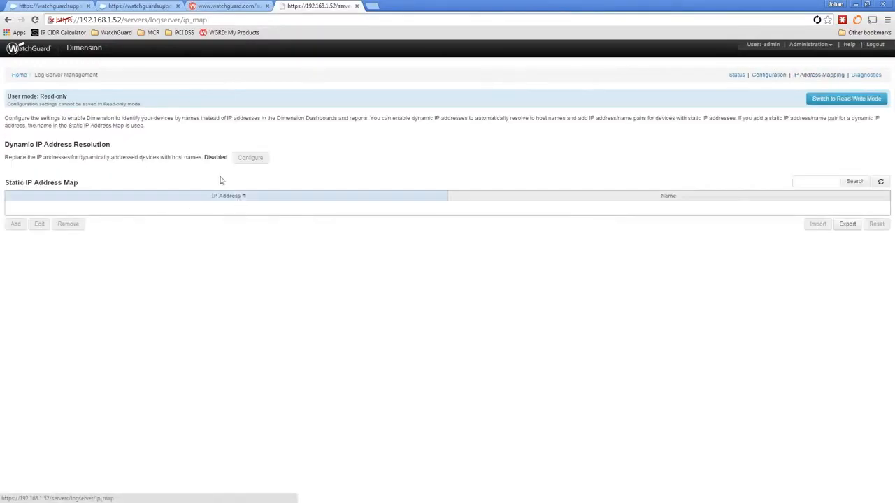
left_click(832, 101)
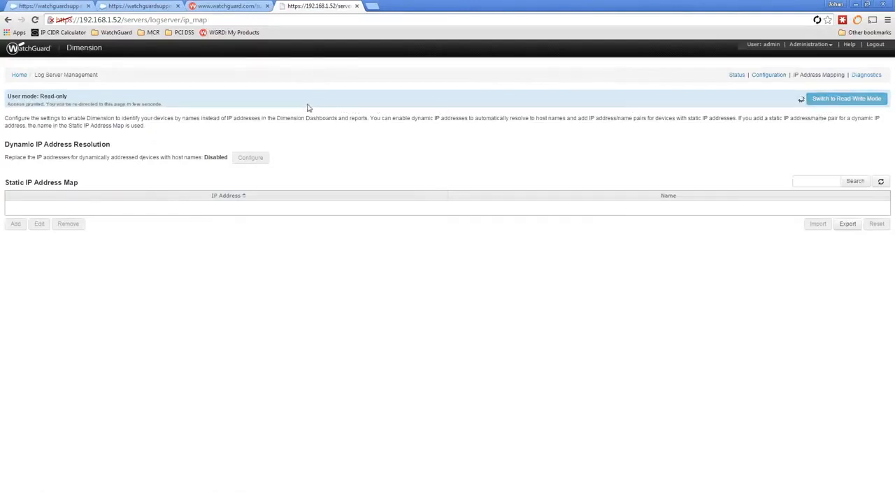
left_click(17, 225)
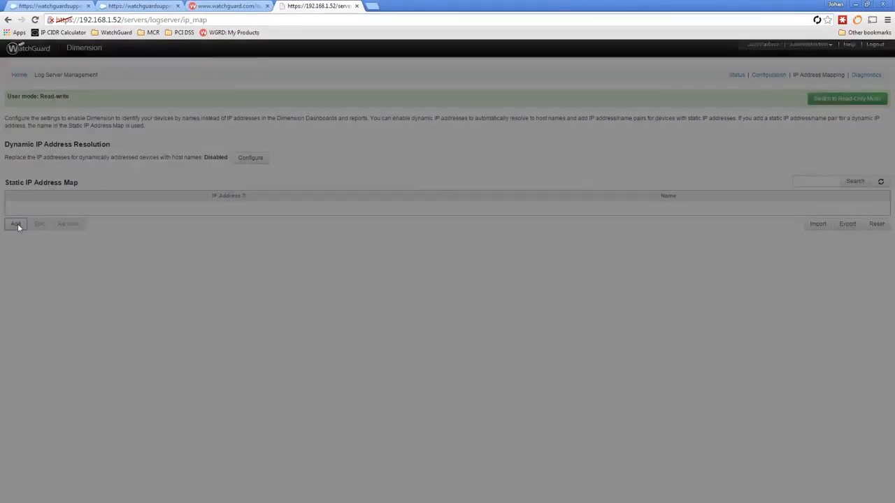
left_click(427, 122)
type("192.168.1.1")
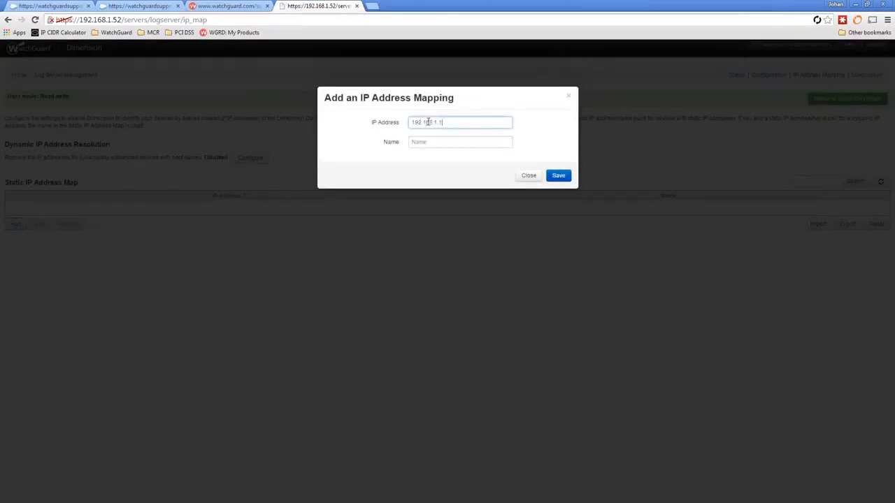
key("Tab")
type("Terminals")
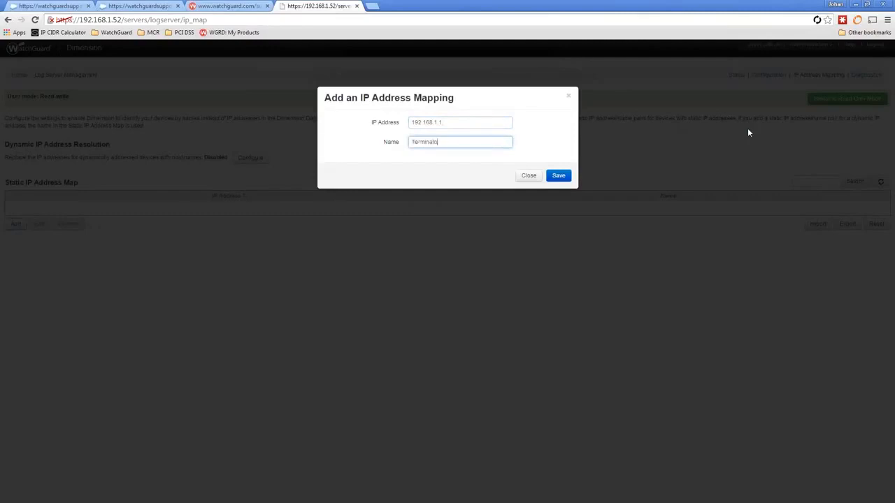
left_click(564, 176)
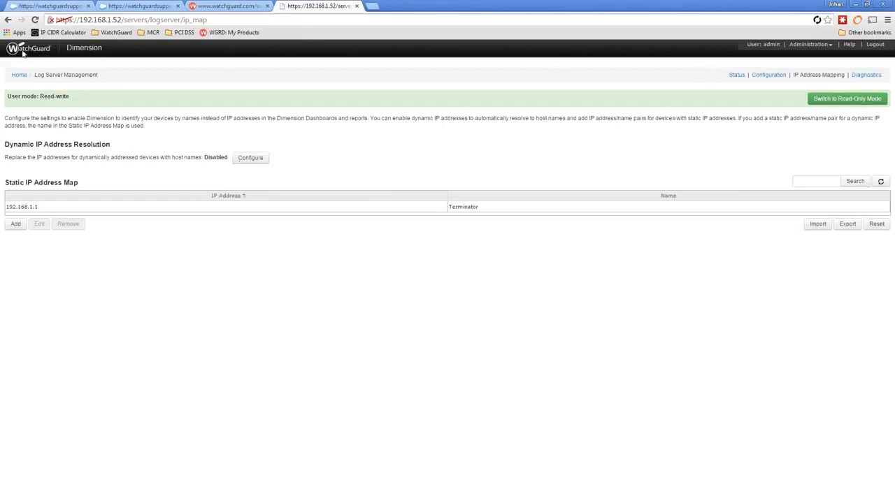
left_click(23, 74)
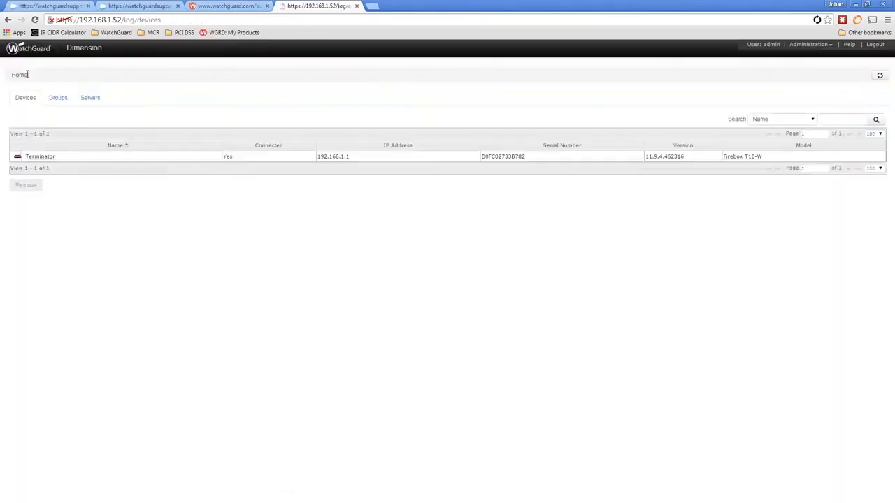
- Open Terminator's Executive Dashboard, export it to PDF, and open the downloaded report
left_click(39, 157)
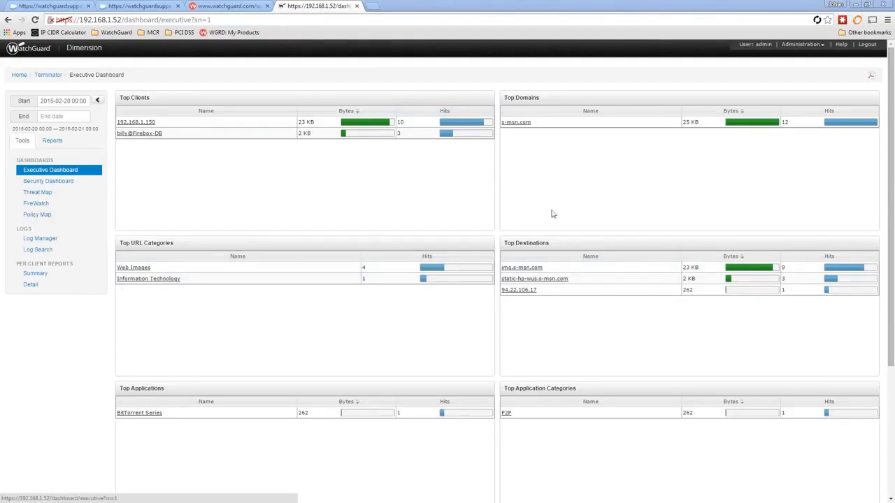
left_click(872, 79)
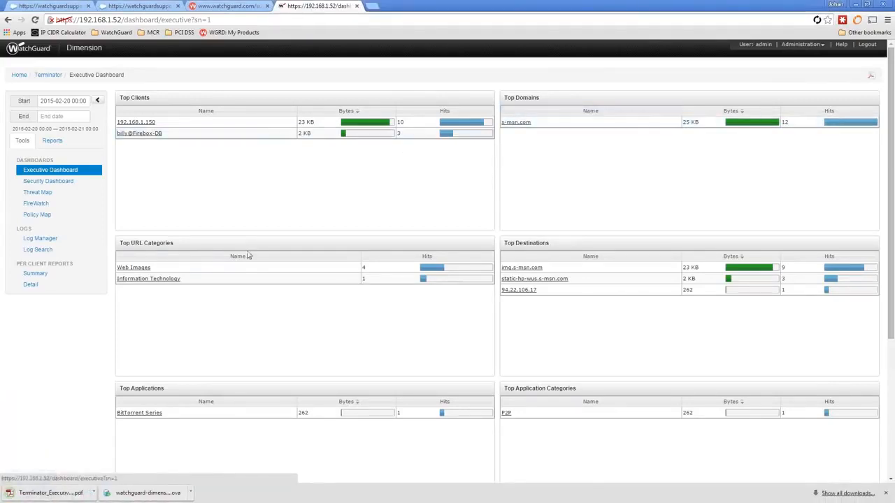
left_click(68, 493)
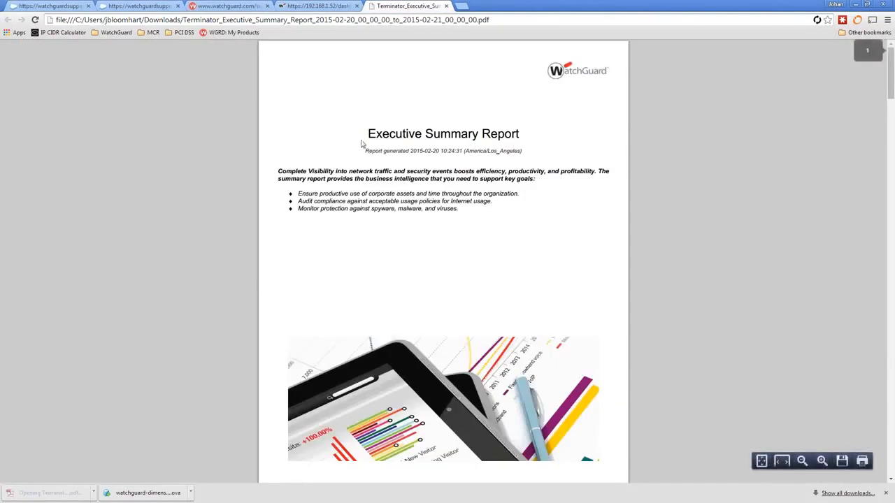
- Scroll through the Executive Summary Report PDF to page 7, Top Application Categories
scroll(488, 316, "down", 6)
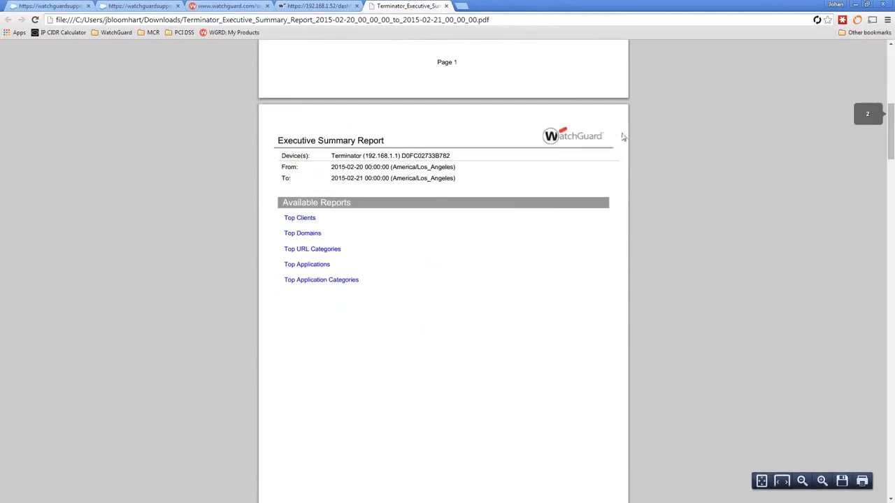
scroll(559, 223, "up", 1)
scroll(570, 234, "up", 3)
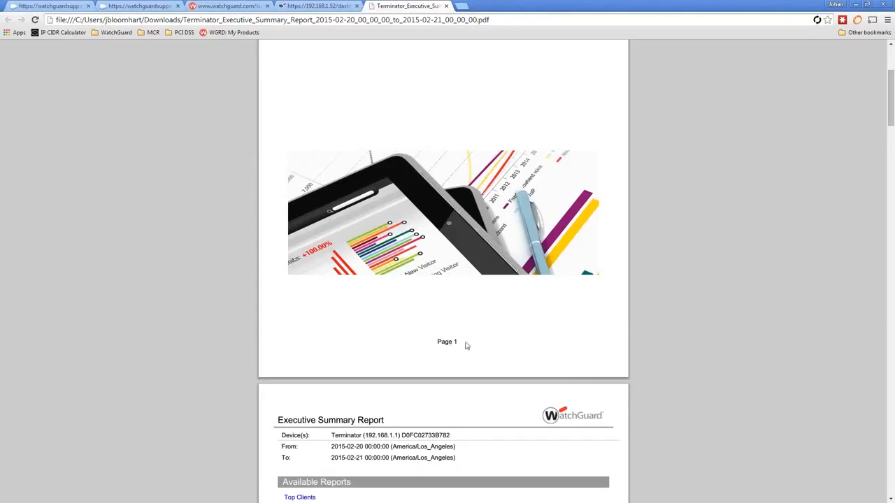
left_click(892, 331)
left_click(892, 332)
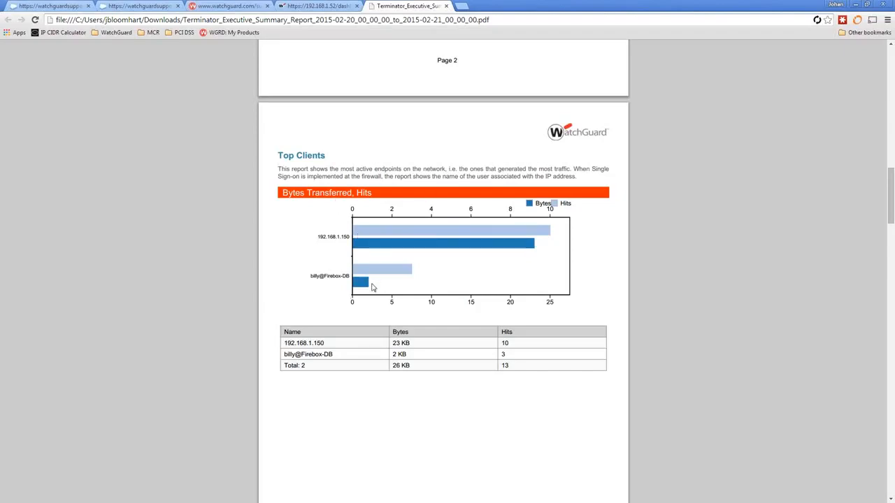
scroll(372, 287, "down", 10)
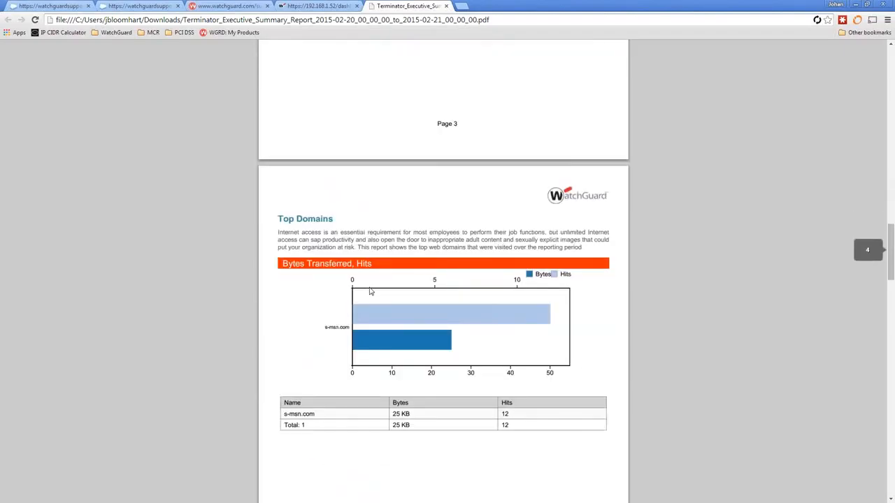
scroll(371, 291, "down", 5)
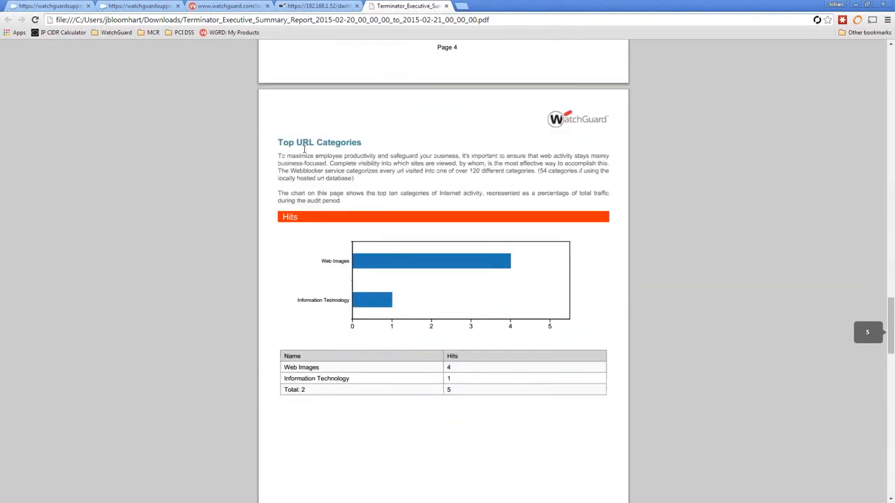
scroll(416, 330, "down", 6)
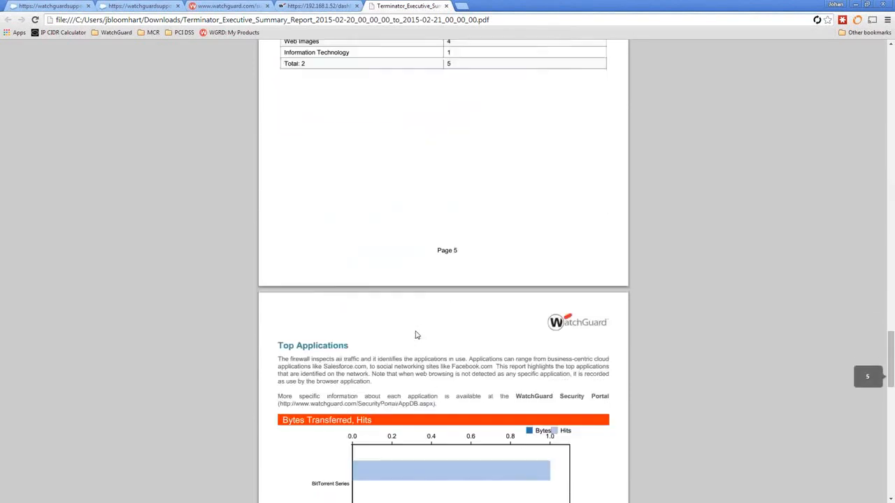
scroll(276, 370, "down", 3)
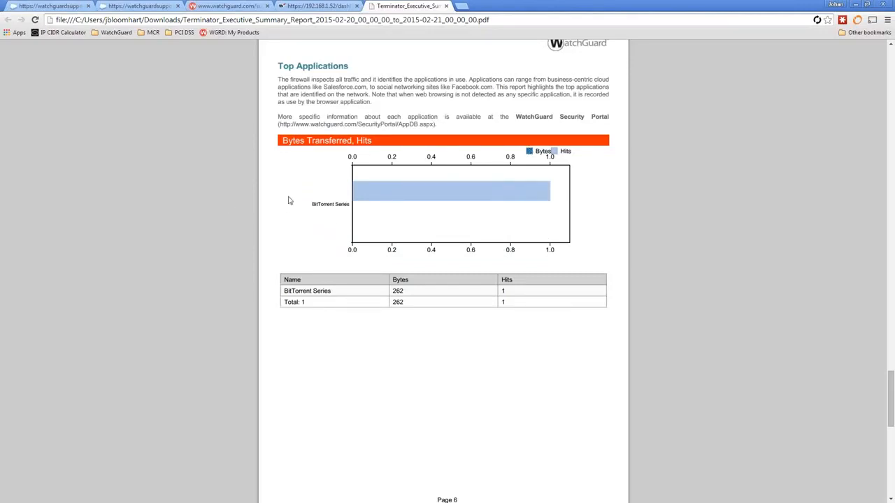
scroll(315, 272, "down", 3)
scroll(316, 271, "down", 2)
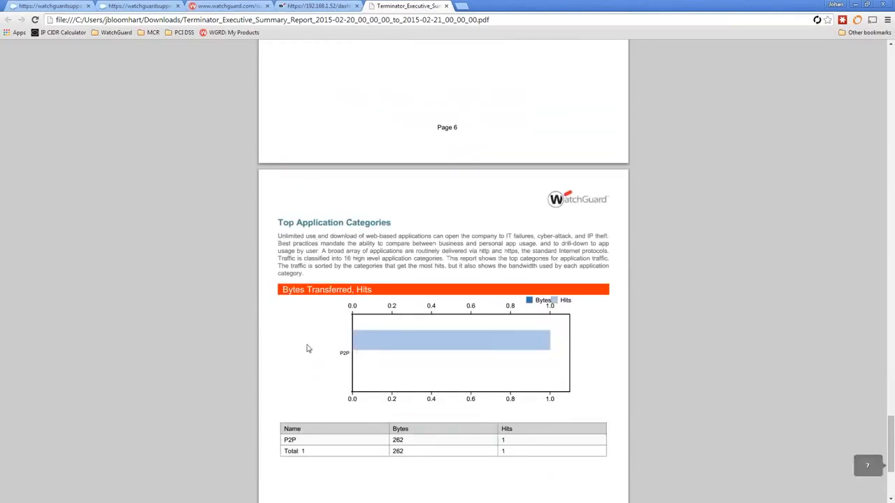
scroll(400, 376, "down", 2)
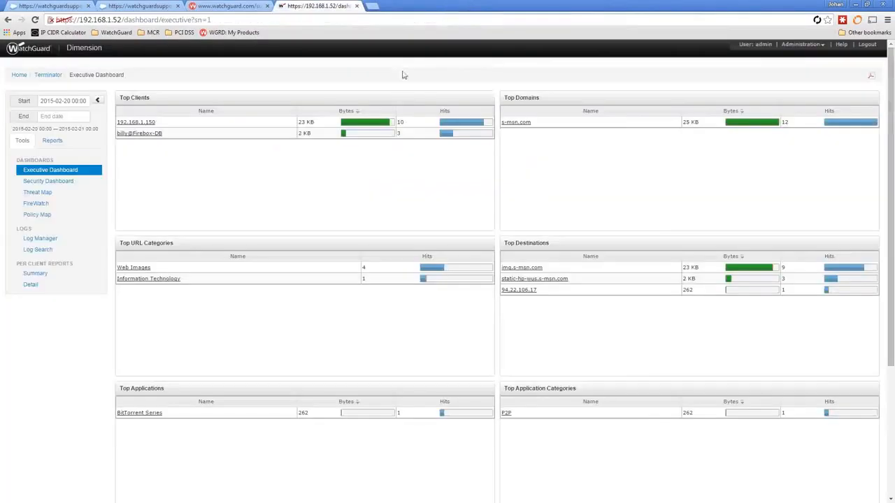
- Close the PDF tab and reload Terminator's Executive Dashboard
left_click(446, 6)
left_click(60, 175)
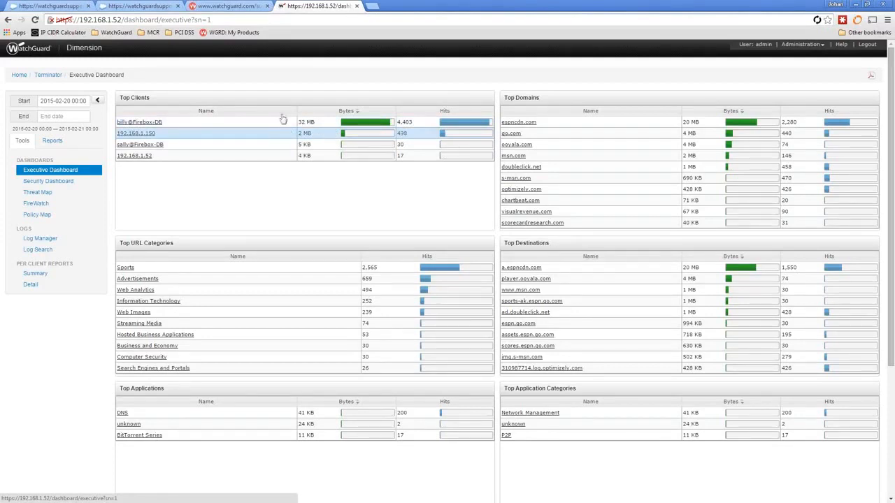
- View the top client's traffic details, go back to the Executive Dashboard, and open Administration
left_click(153, 123)
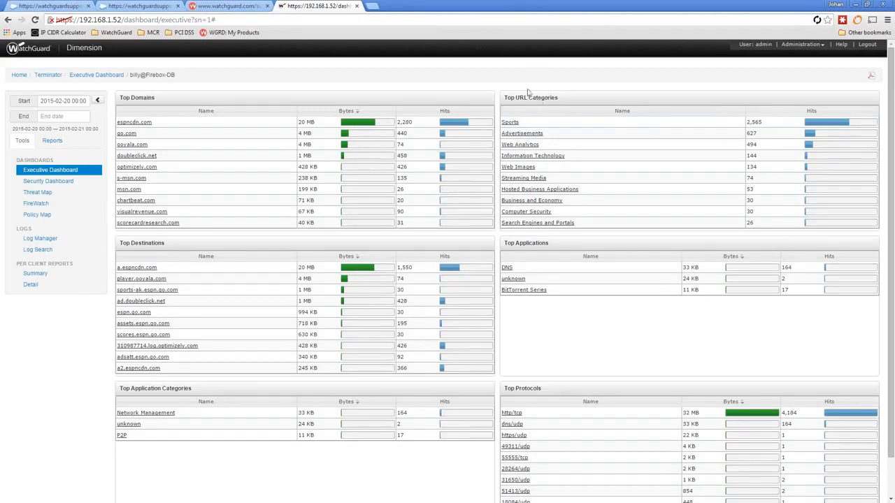
left_click(36, 171)
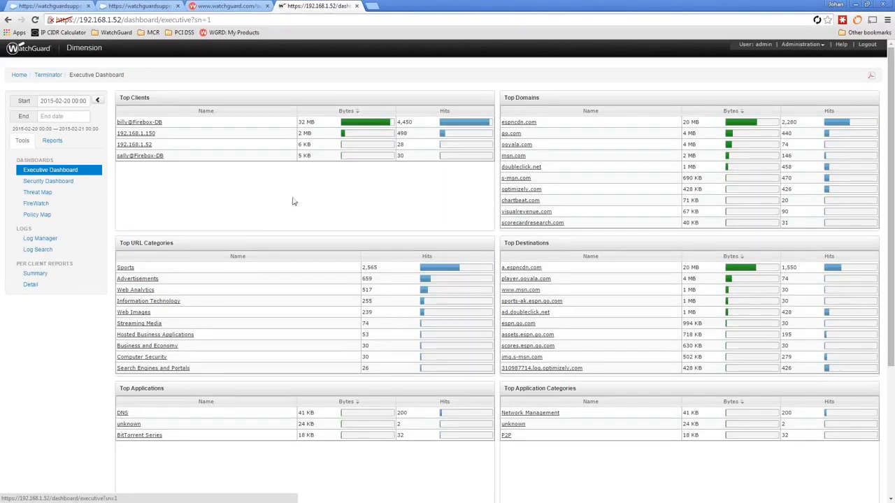
left_click(800, 45)
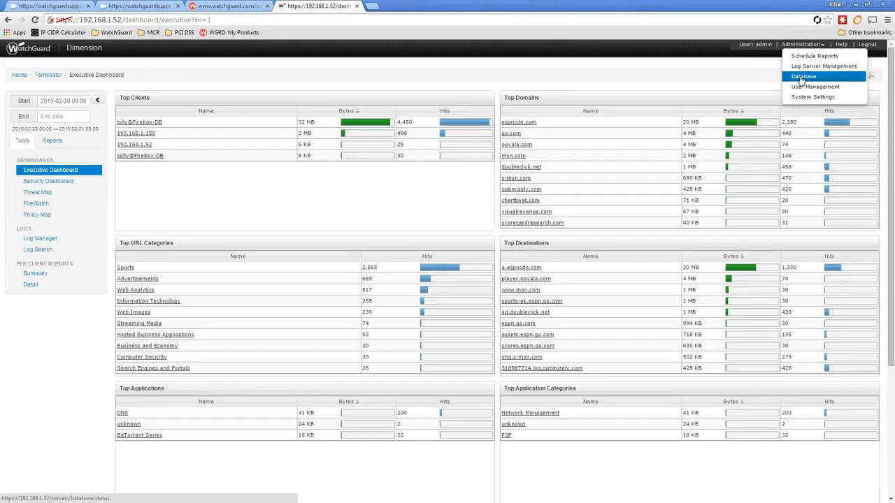
- Open Schedule Reports in read-write mode and begin a new schedule
left_click(805, 56)
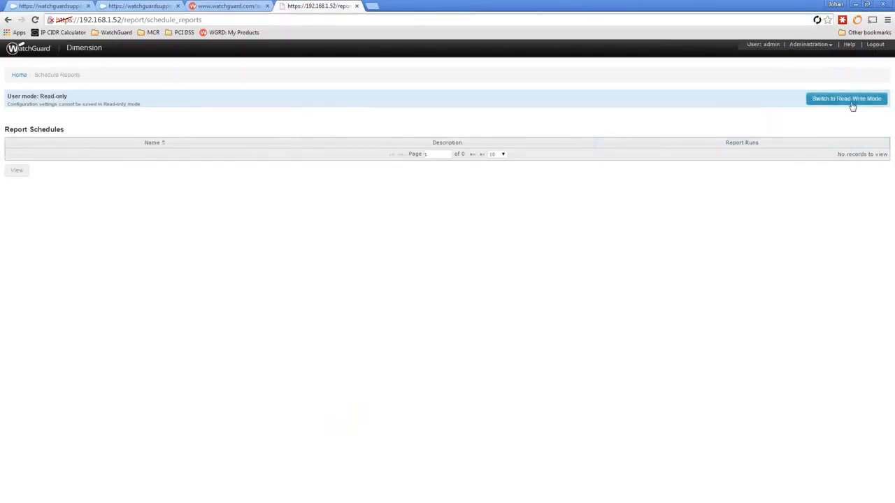
left_click(850, 104)
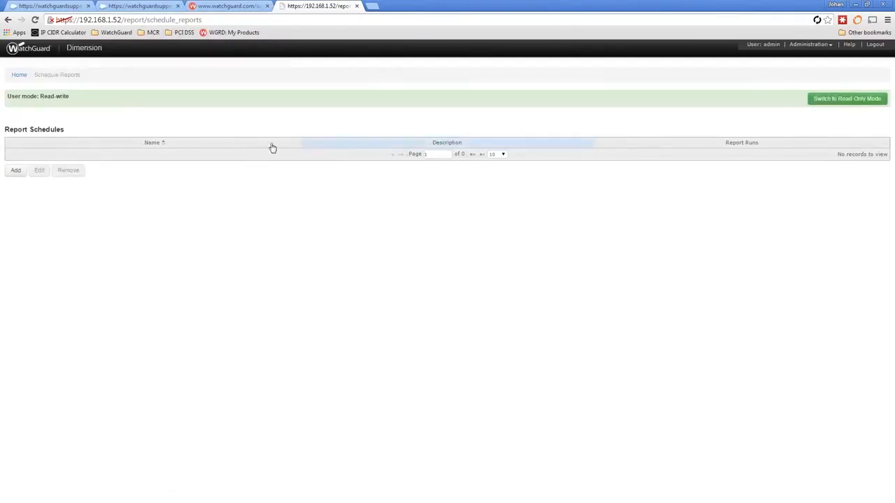
left_click(12, 172)
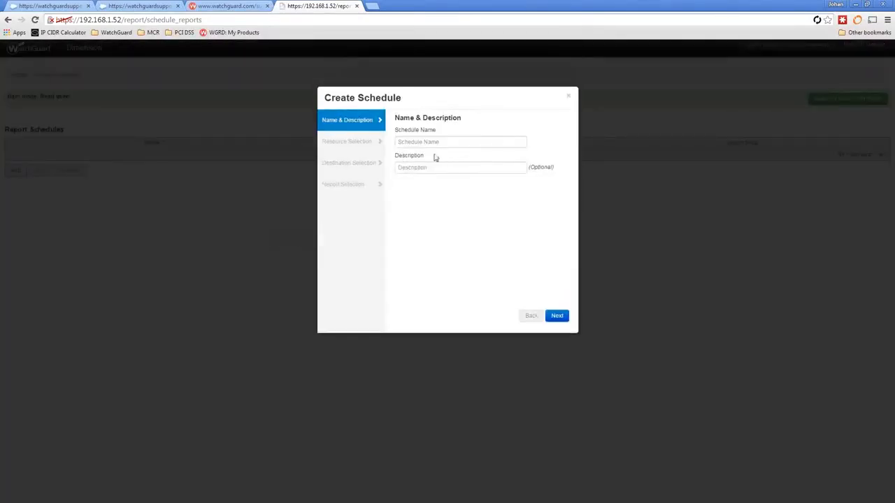
- Name the schedule 'Sample Report' and keep it covering All Devices
left_click(443, 142)
type("Ts")
key("BackSpace")
key("BackSpace")
type("Sample Report")
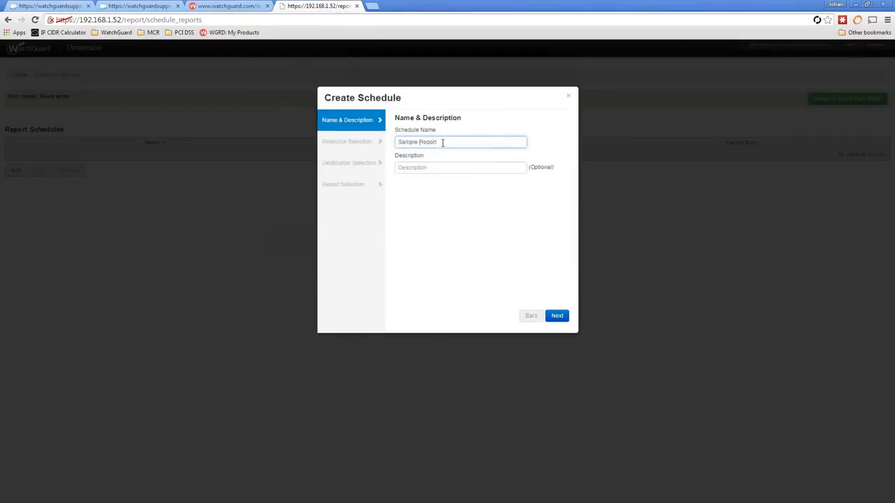
key("Tab")
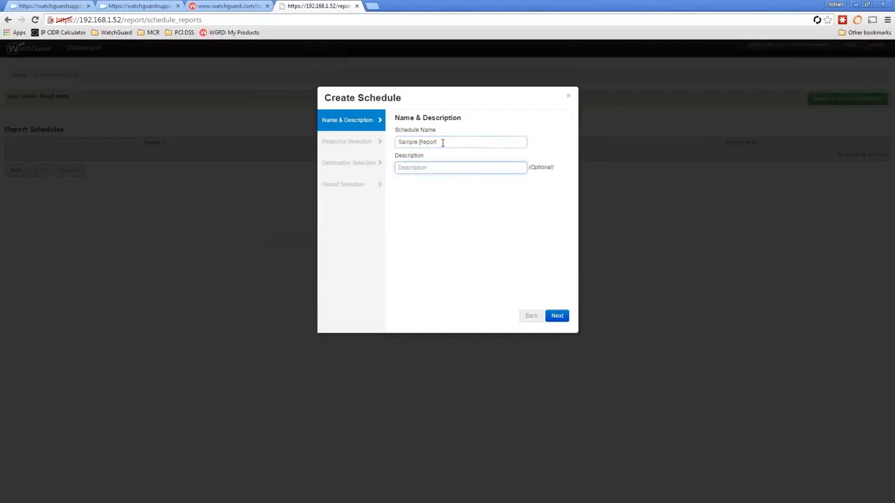
left_click(557, 315)
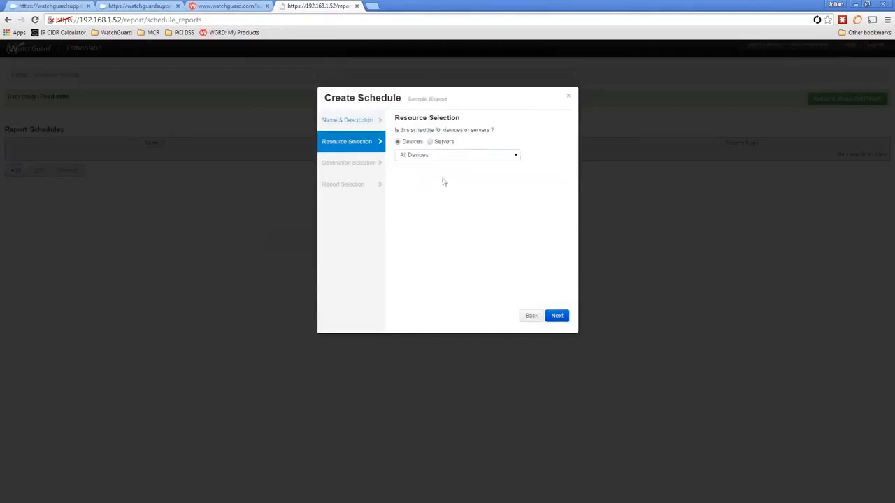
left_click(413, 155)
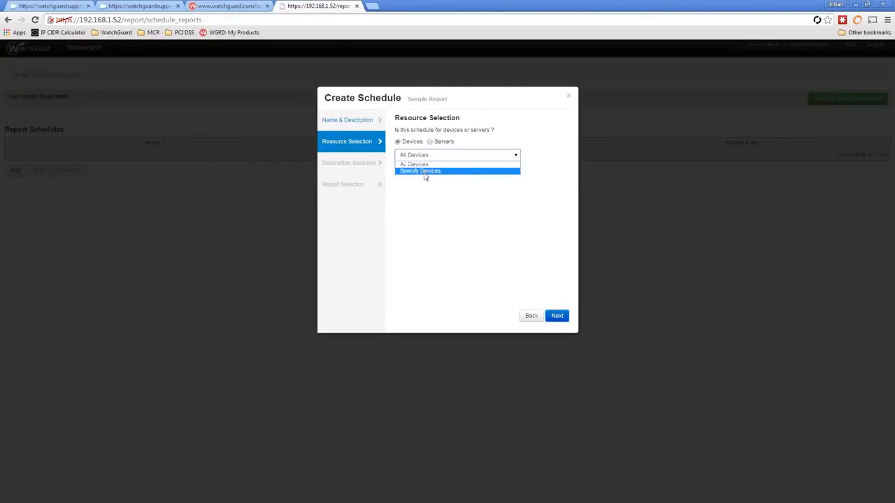
left_click(458, 198)
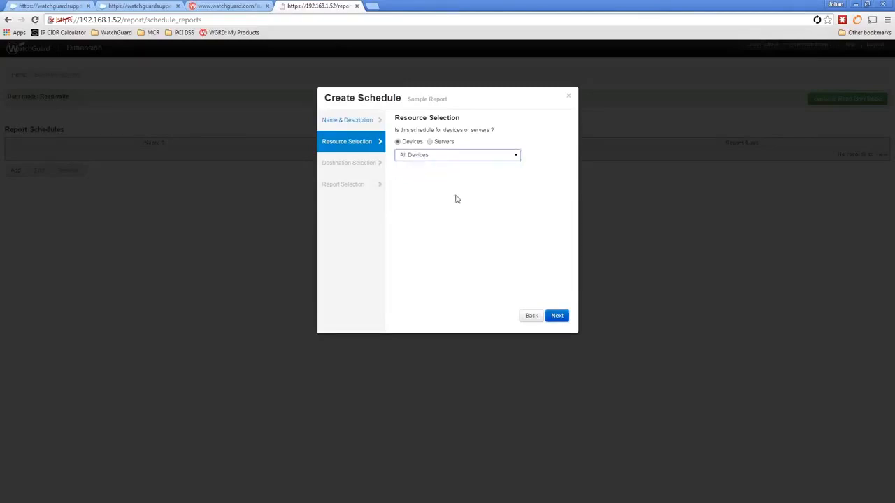
- Enable emailing reports and add one recipient's e-mail address
left_click(558, 317)
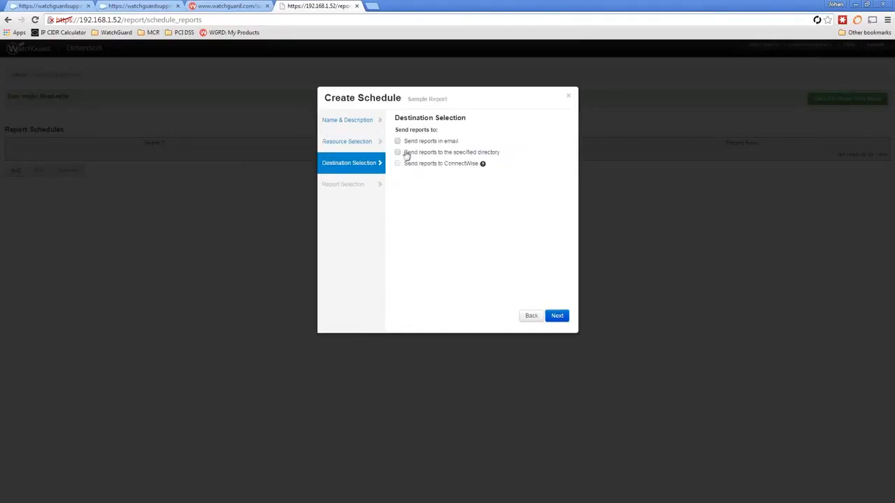
left_click(398, 142)
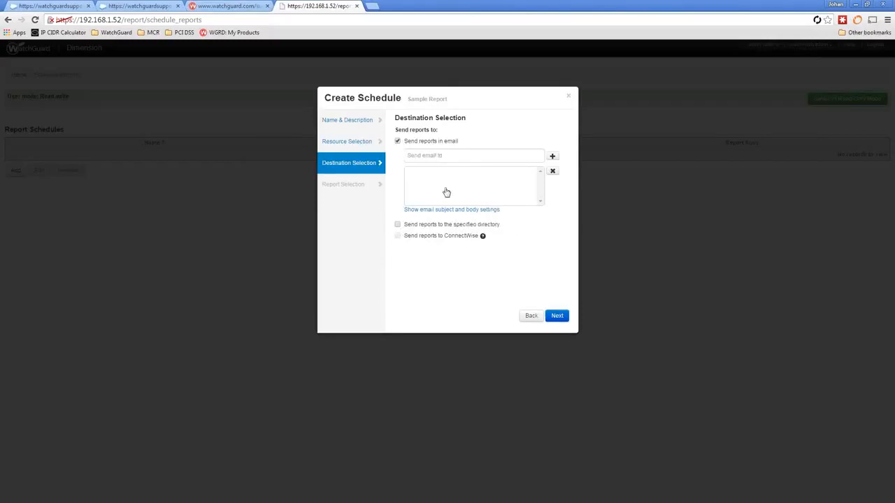
left_click(450, 156)
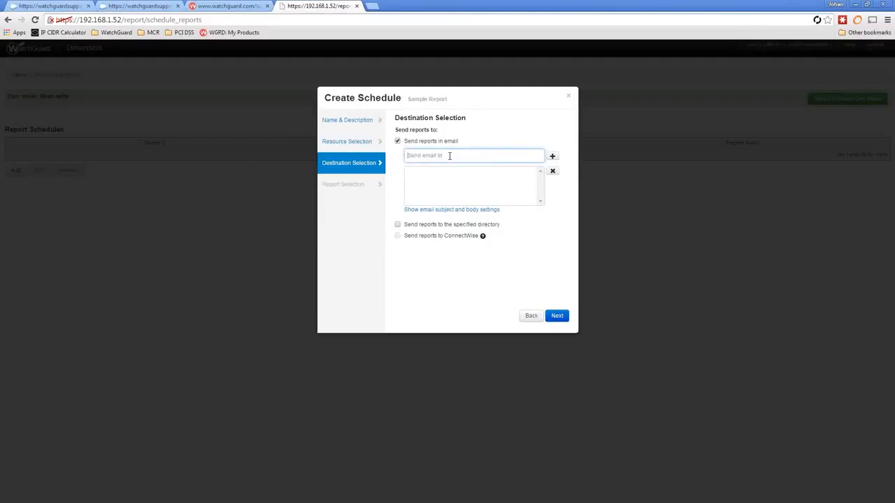
left_click(553, 156)
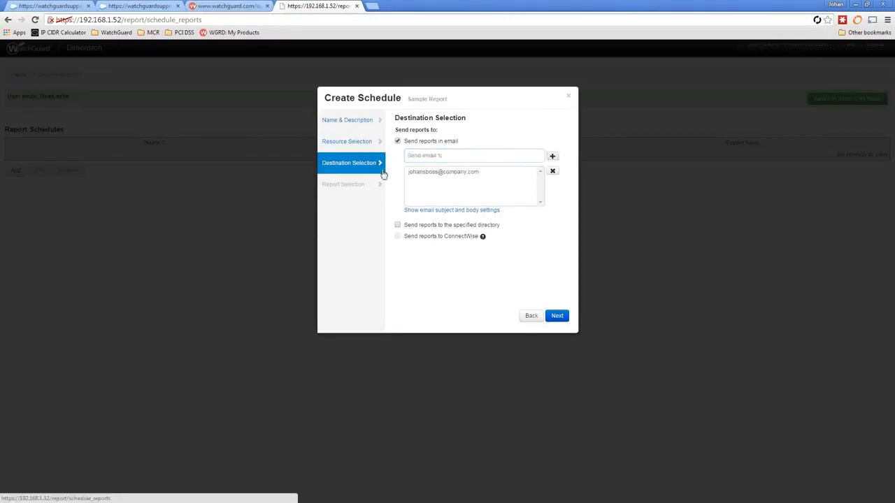
- Keep Executive Summary Reports, current time zone, WatchGuard template and Single output, then finish the daily schedule
left_click(557, 316)
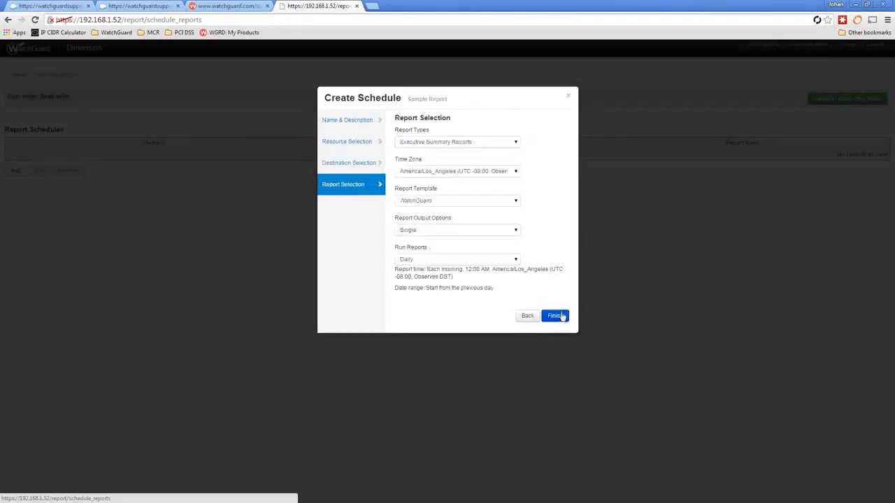
left_click(430, 144)
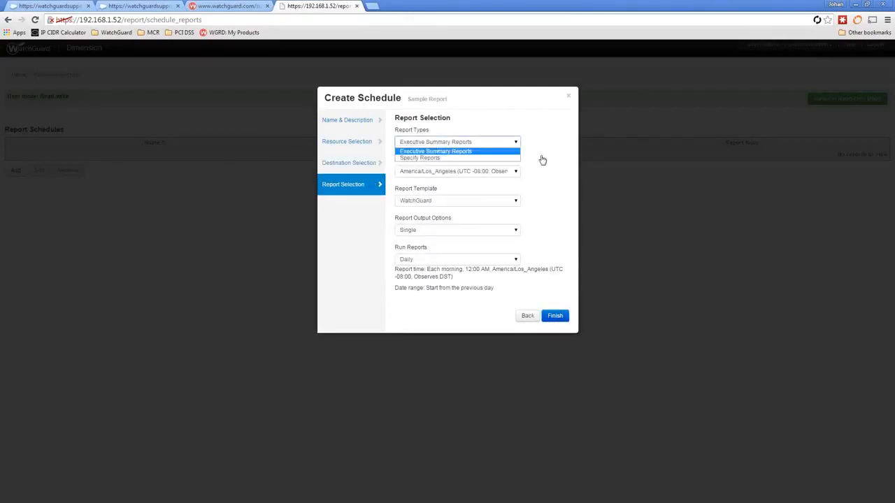
left_click(491, 168)
left_click(485, 173)
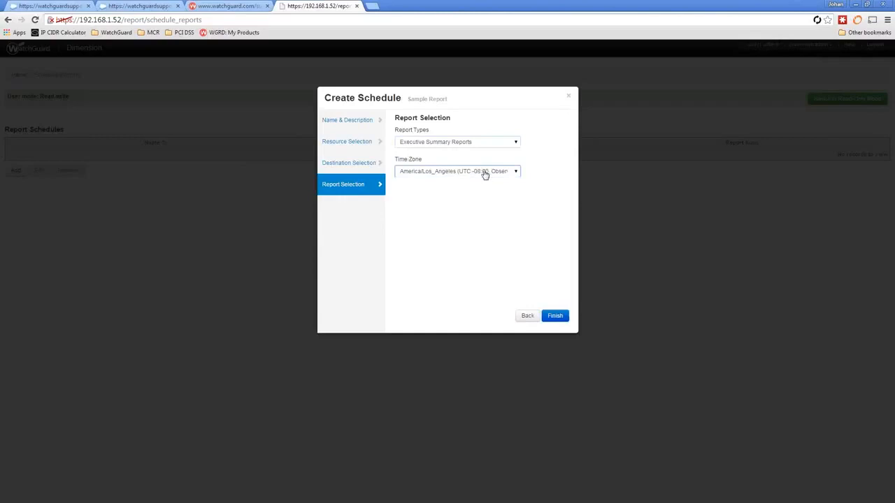
left_click(545, 171)
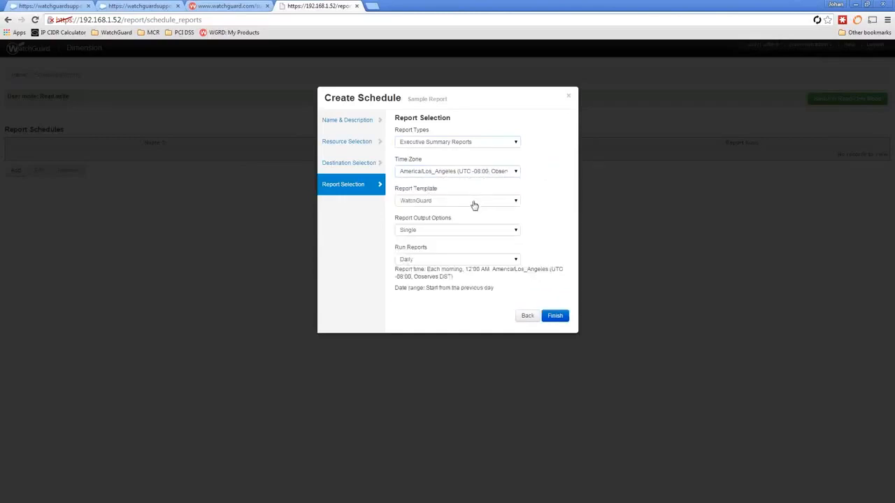
left_click(419, 202)
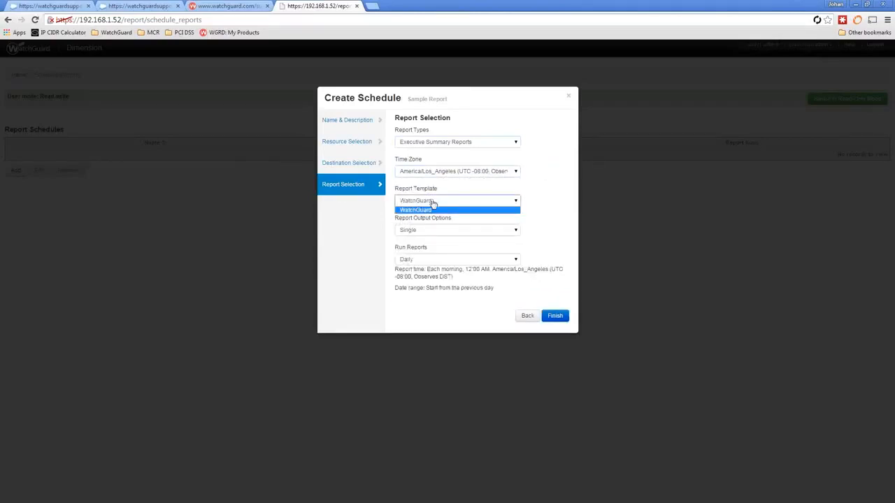
left_click(429, 208)
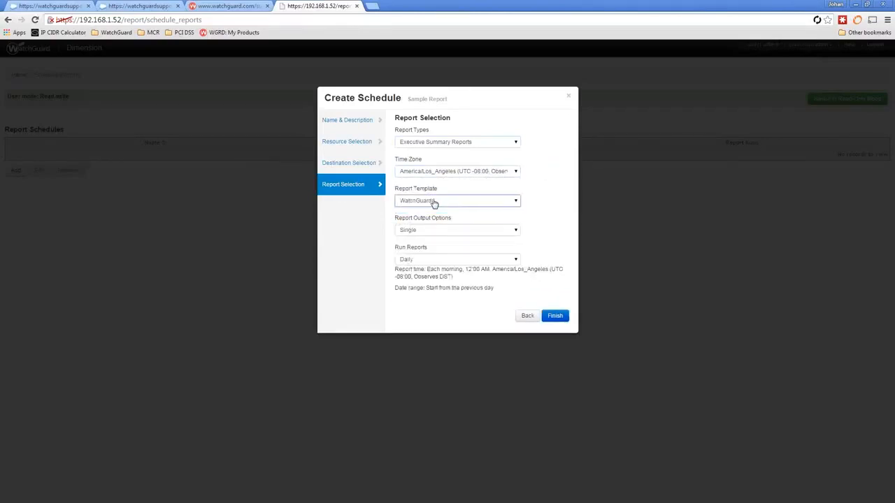
left_click(505, 232)
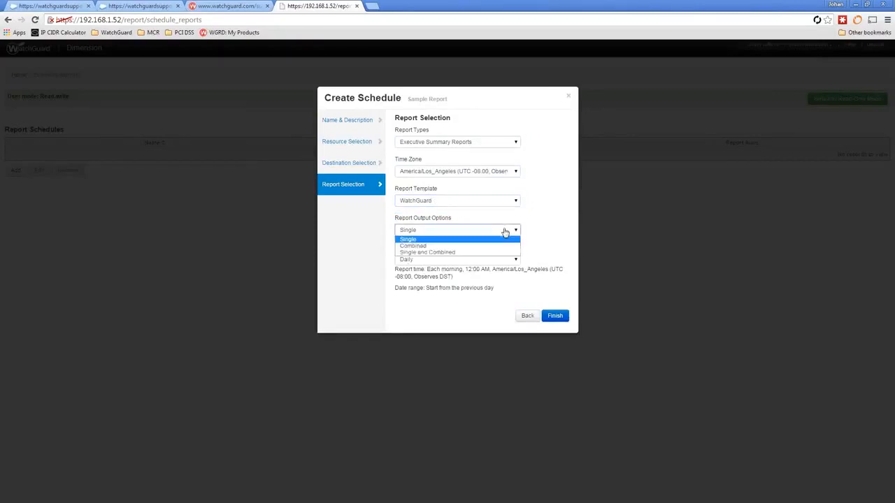
left_click(409, 240)
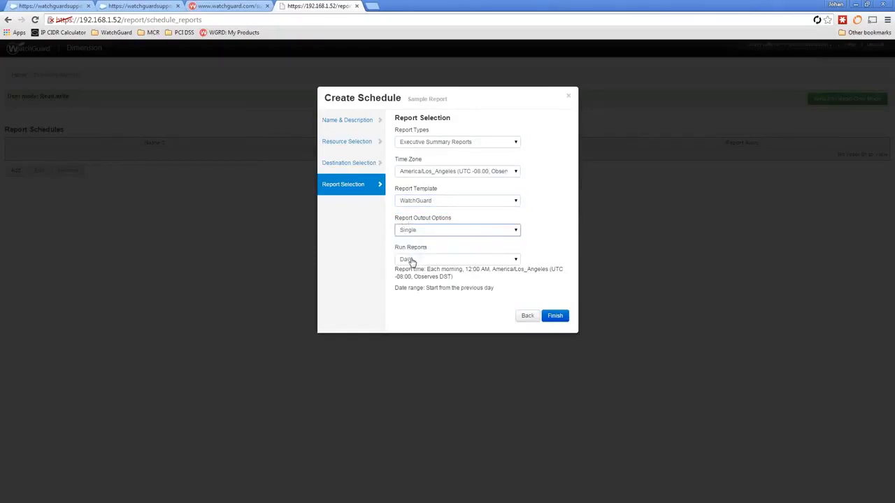
left_click(557, 317)
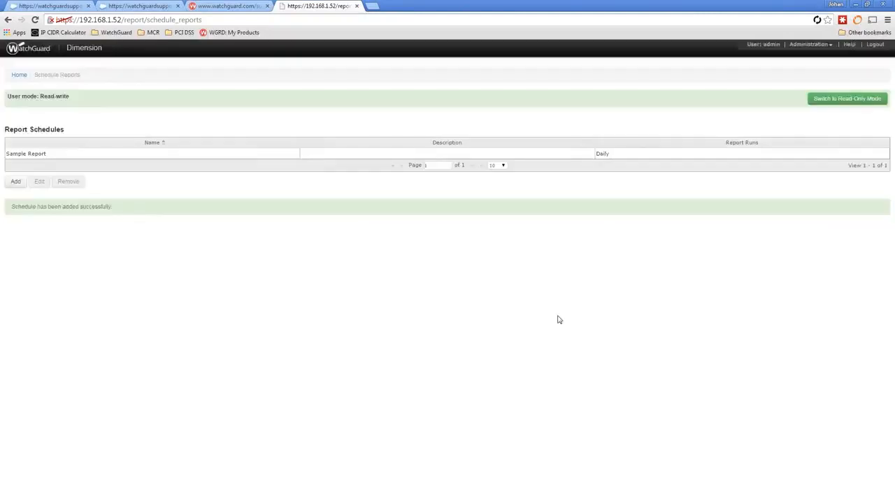